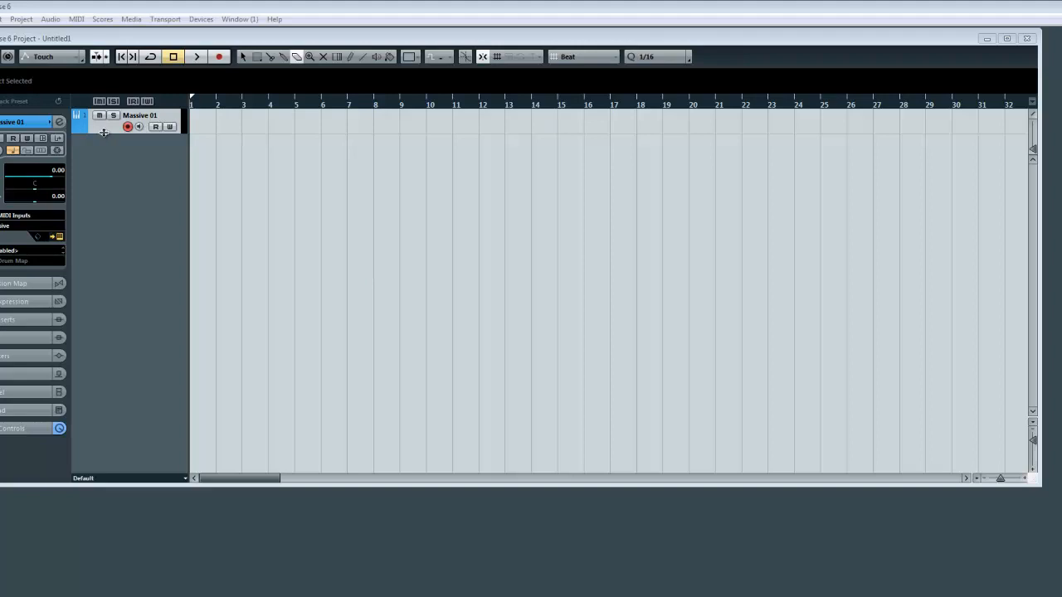
Step: Show the transport panel and enlarge the Massive 01 track's height to reveal its full set of track controls
key("F2")
left_click_drag(106, 132, 109, 194)
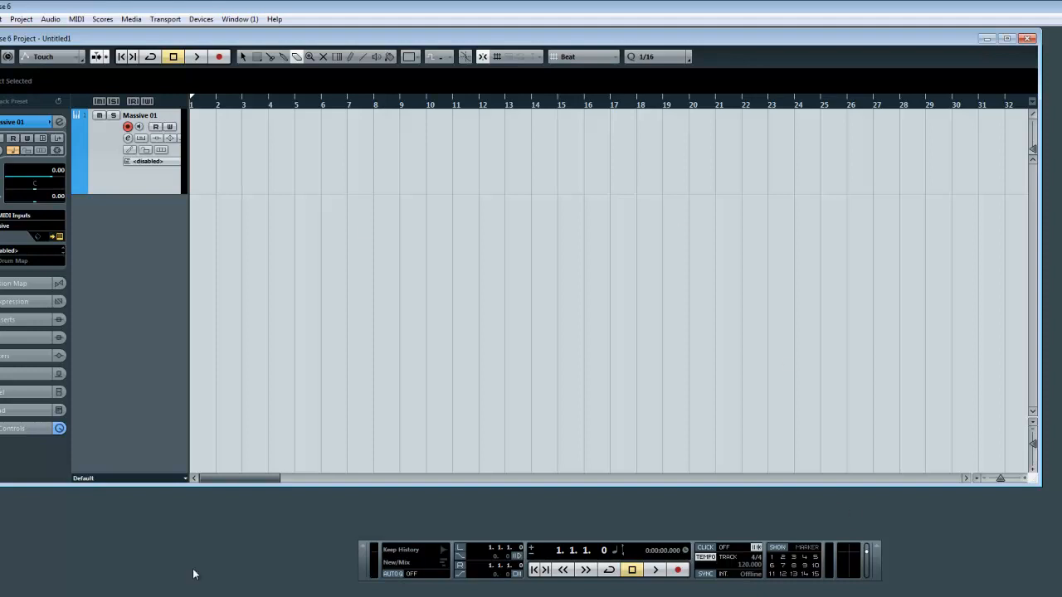
left_click(154, 571)
left_click(965, 582)
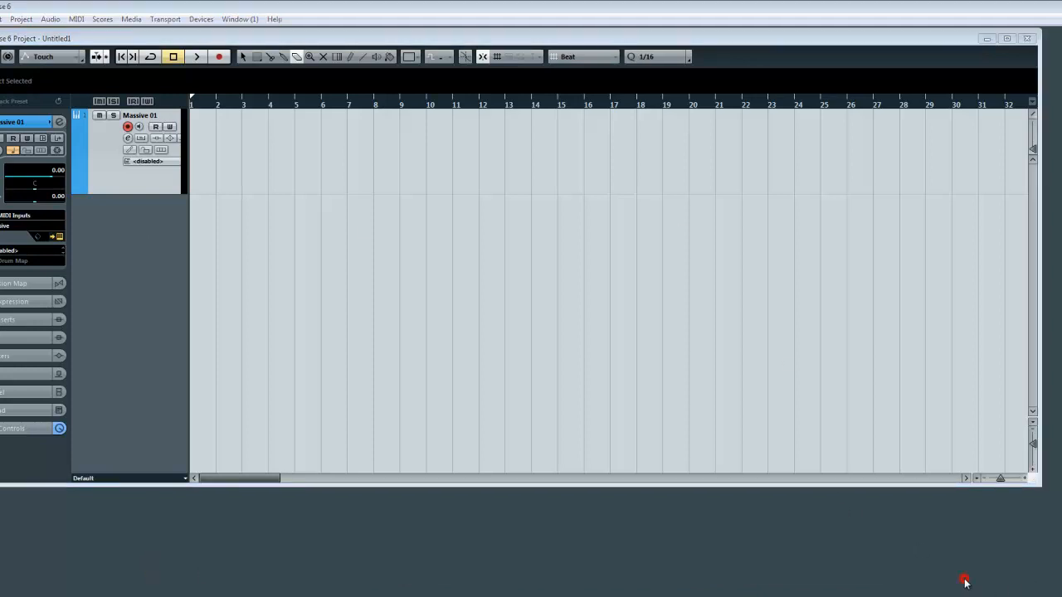
left_click(239, 466)
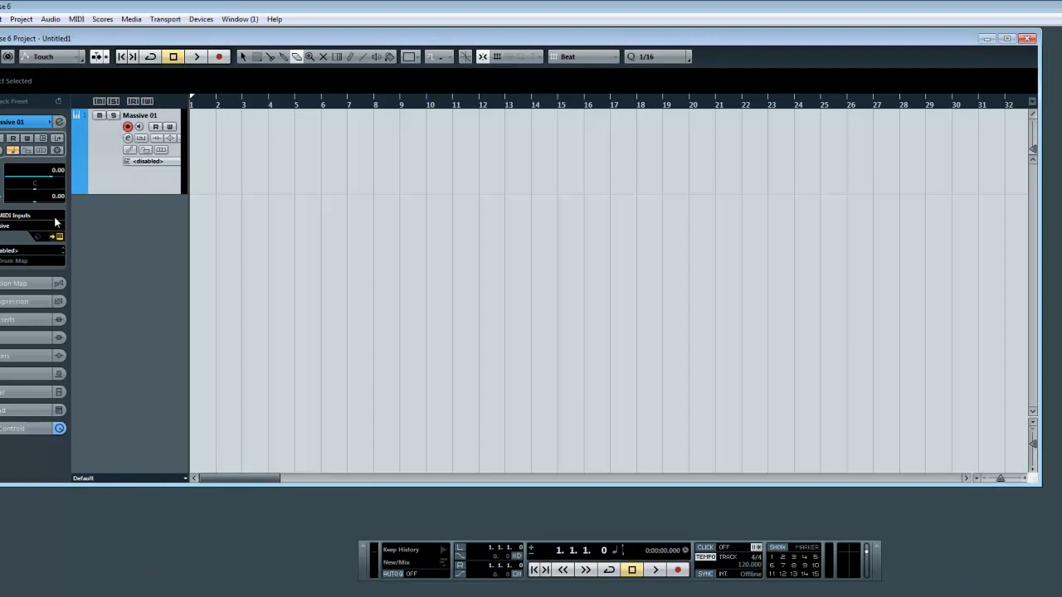
Step: Open the Massive instrument of the Massive 01 track and start a new sound
left_click(59, 238)
left_click_drag(450, 53, 500, 64)
left_click(425, 94)
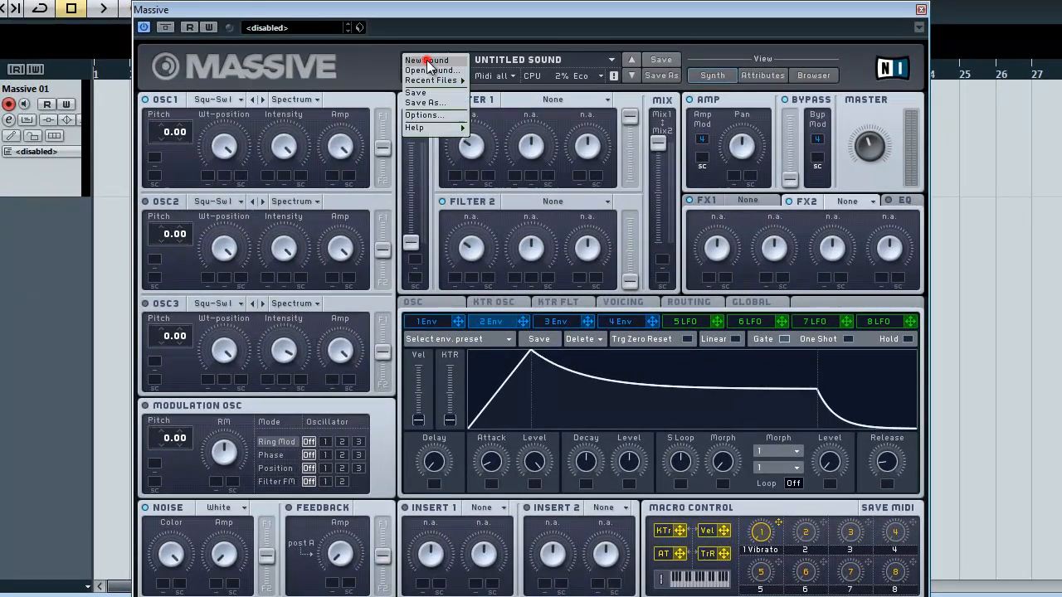
left_click(426, 61)
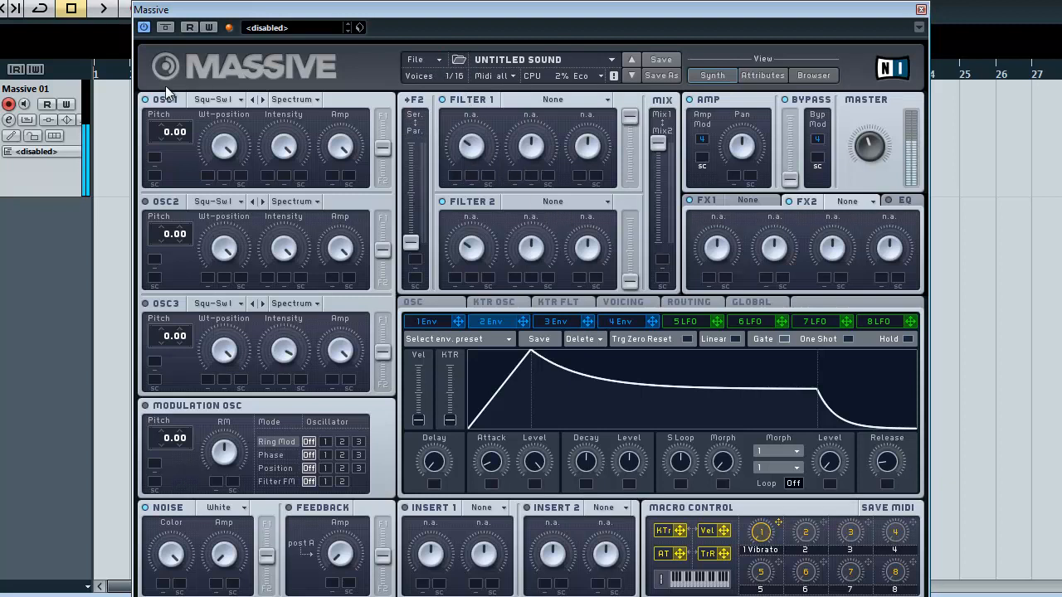
Step: Set OSC1's wavetable to Groan III from the Analog/Electric group
left_click(237, 98)
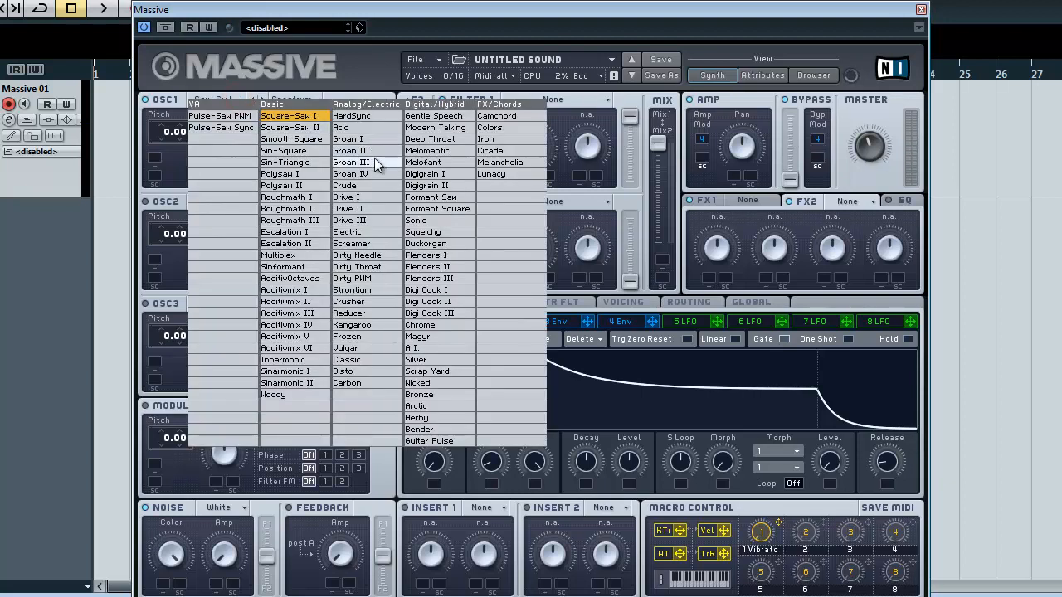
left_click(367, 73)
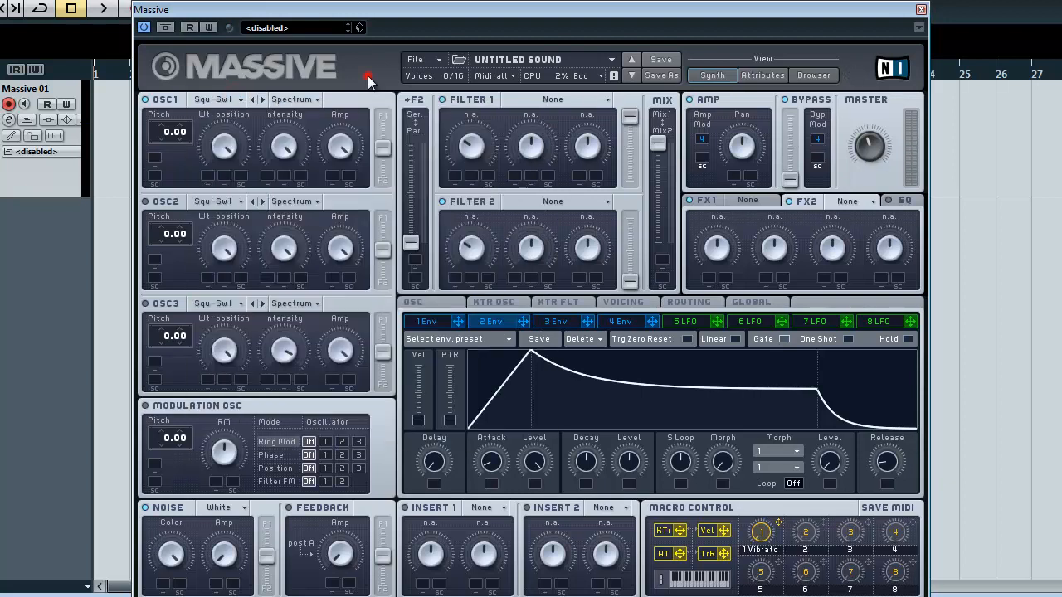
left_click(240, 98)
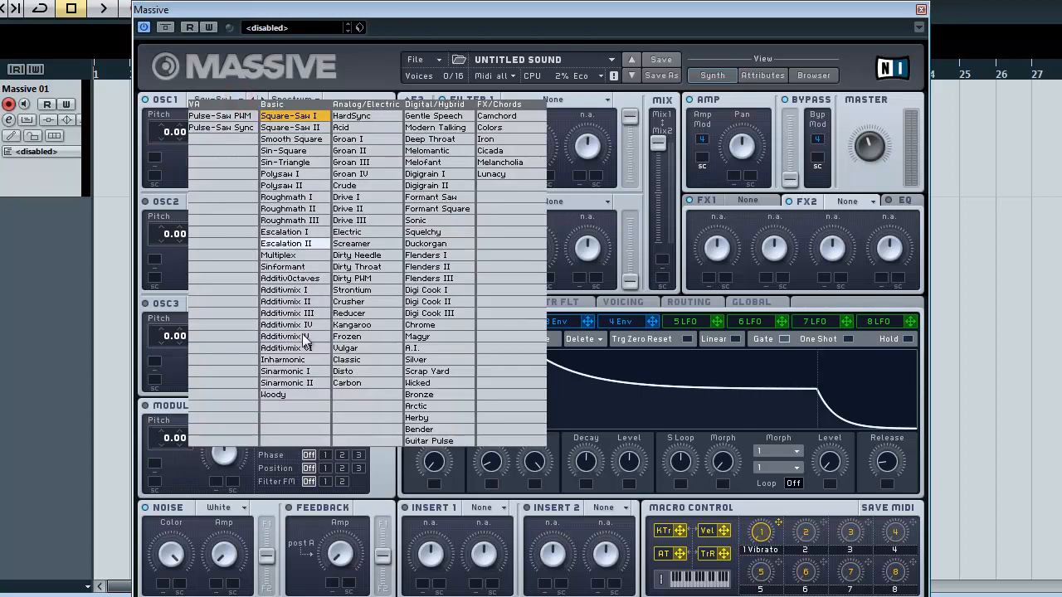
left_click(355, 164)
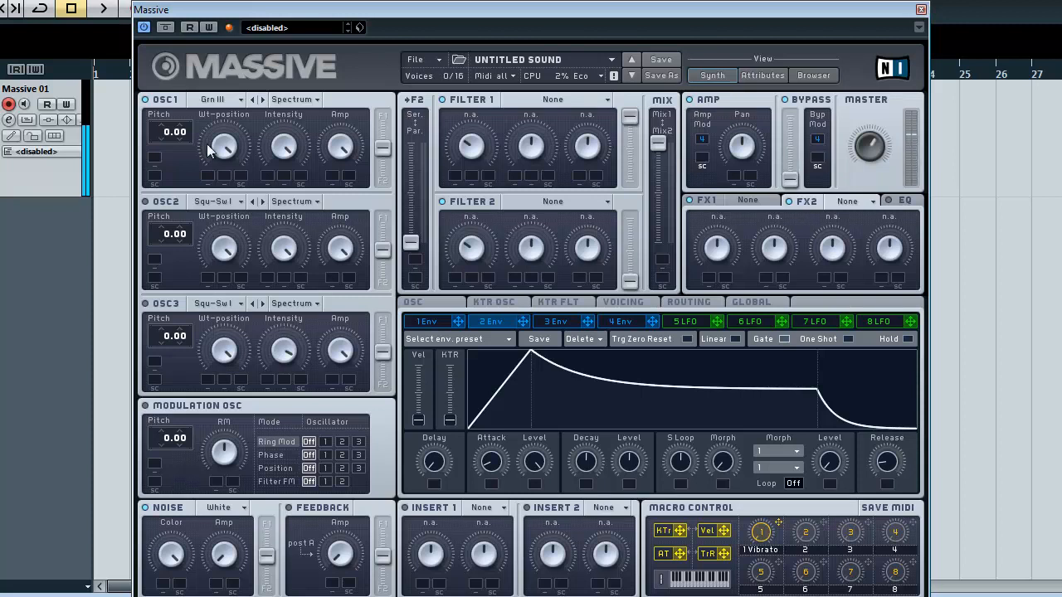
Step: Sweep OSC1's Wt-position through its range and settle it low, at about the 8 to 9 o'clock position
left_click_drag(223, 152, 243, 157)
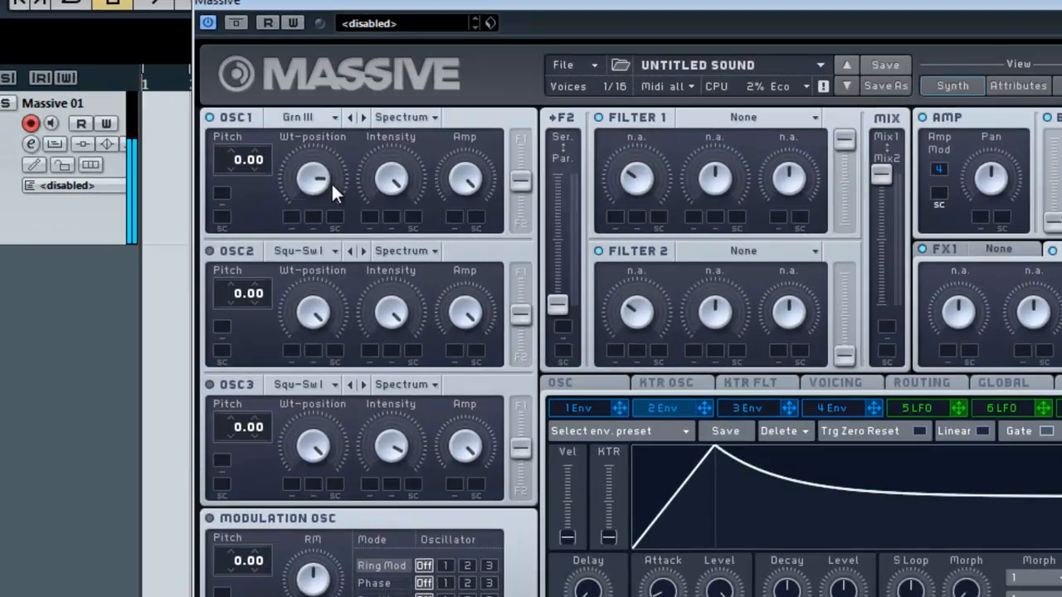
left_click_drag(331, 182, 344, 134)
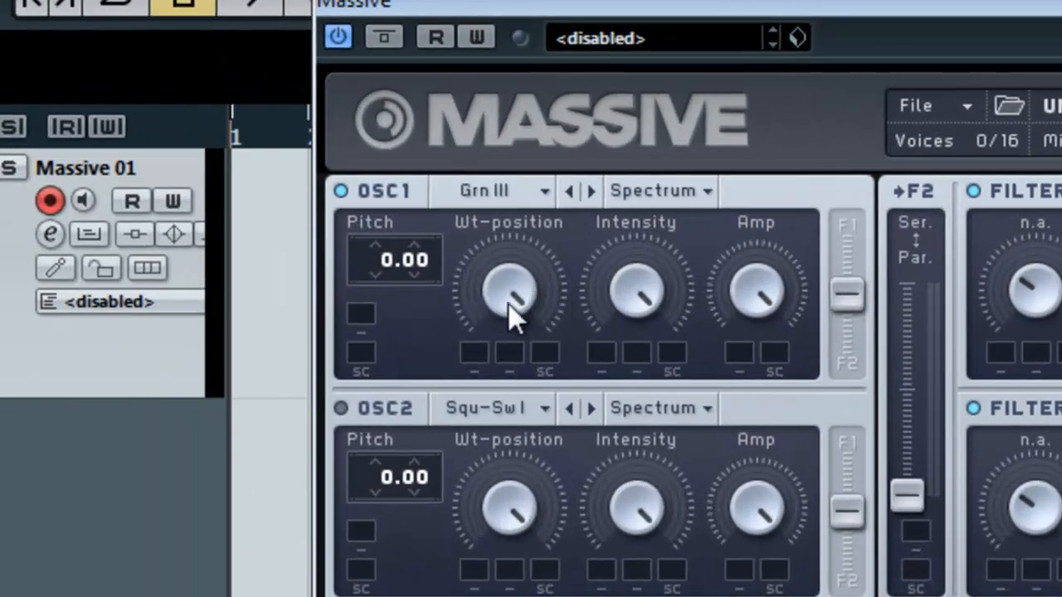
left_click_drag(512, 291, 511, 344)
left_click_drag(514, 301, 576, 538)
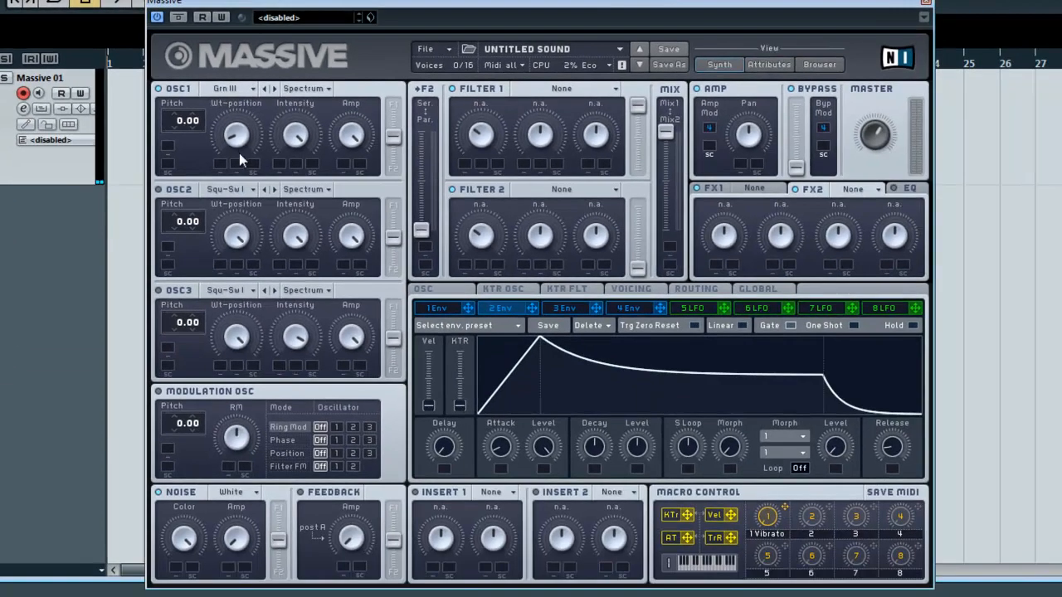
left_click_drag(233, 141, 236, 165)
left_click_drag(235, 135, 239, 133)
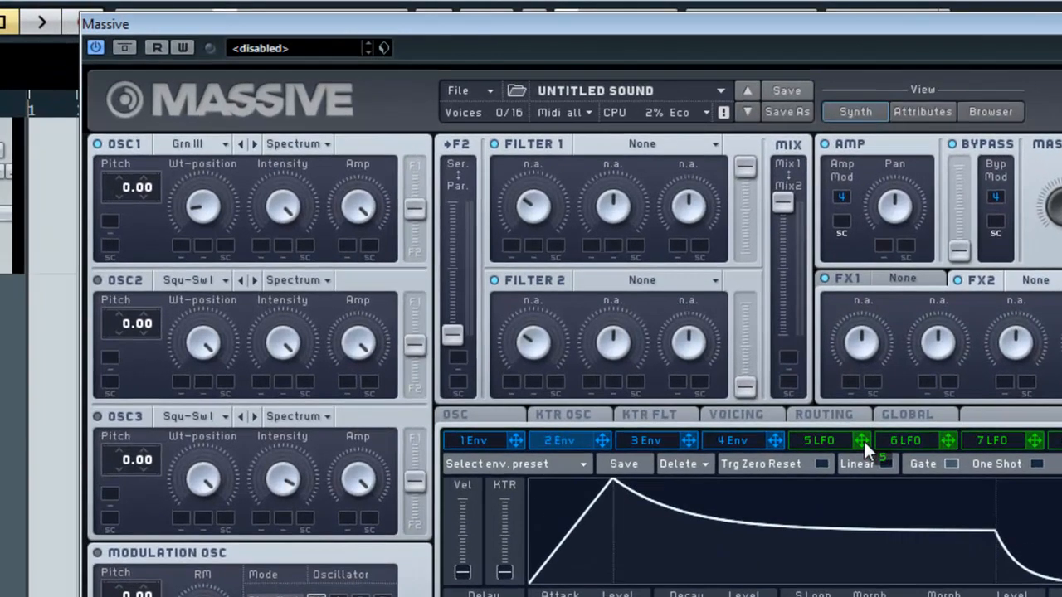
Step: Assign LFO 5 to OSC1's Wt-position and set its modulation range up to about 12 o'clock
left_click_drag(863, 440, 839, 440)
left_click_drag(866, 440, 179, 247)
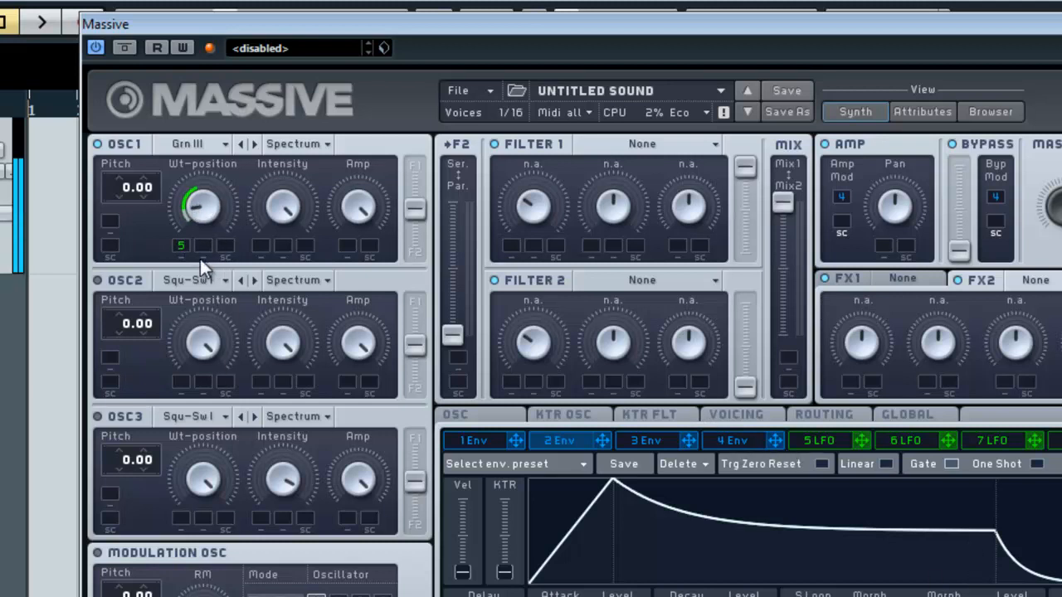
left_click(179, 246)
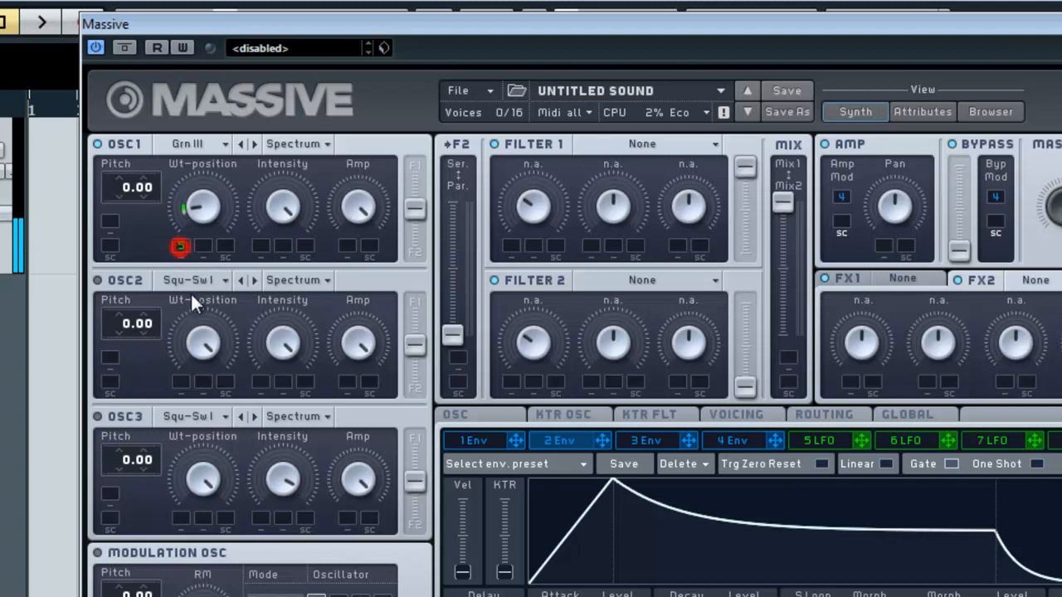
left_click(179, 245)
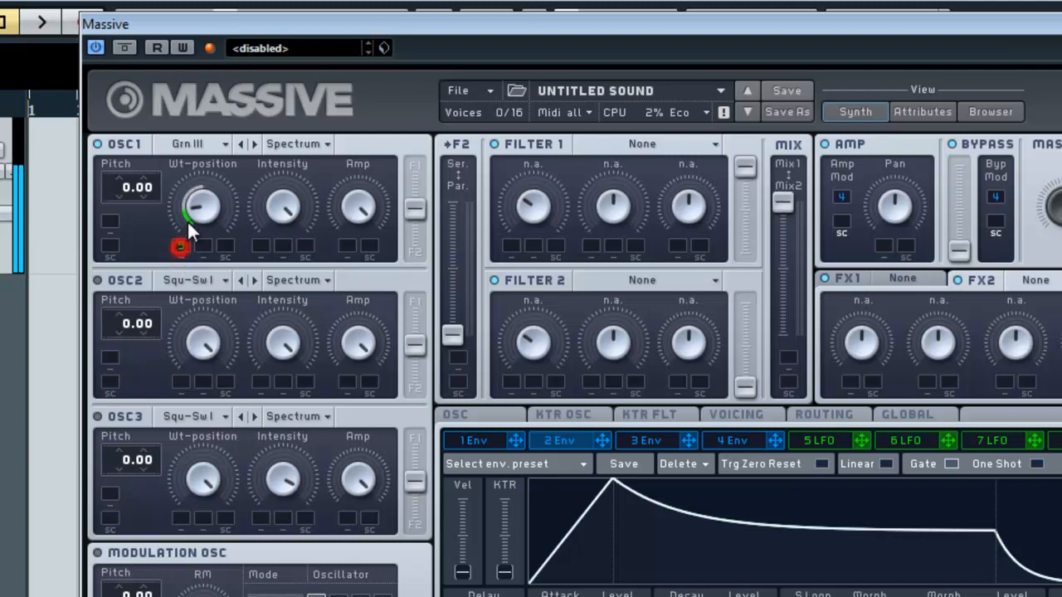
left_click_drag(208, 179, 226, 145)
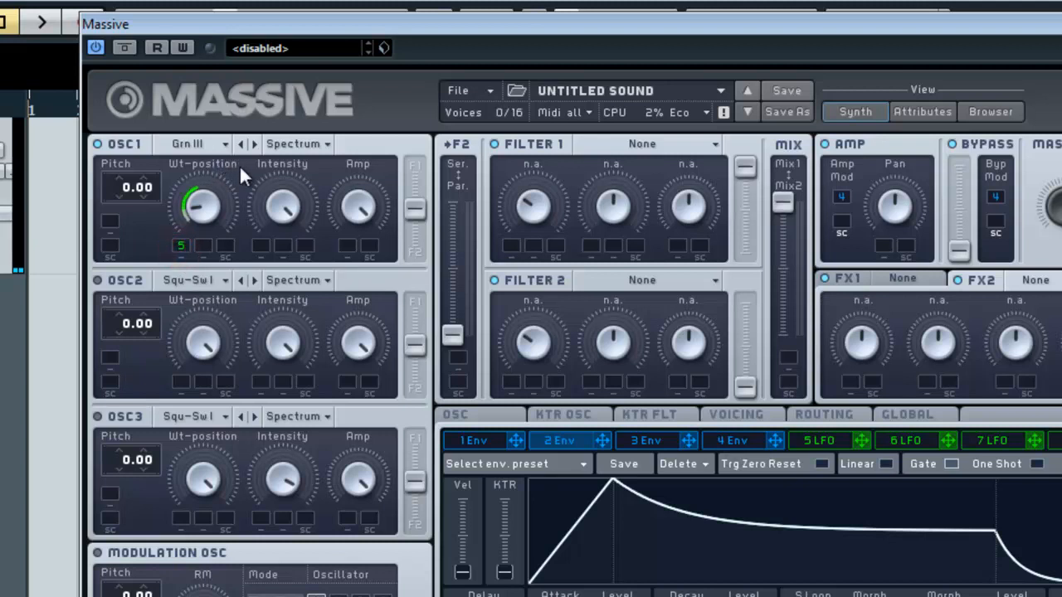
Step: Turn on Sync for LFO 5 and set its ratio to 1/2
left_click(818, 441)
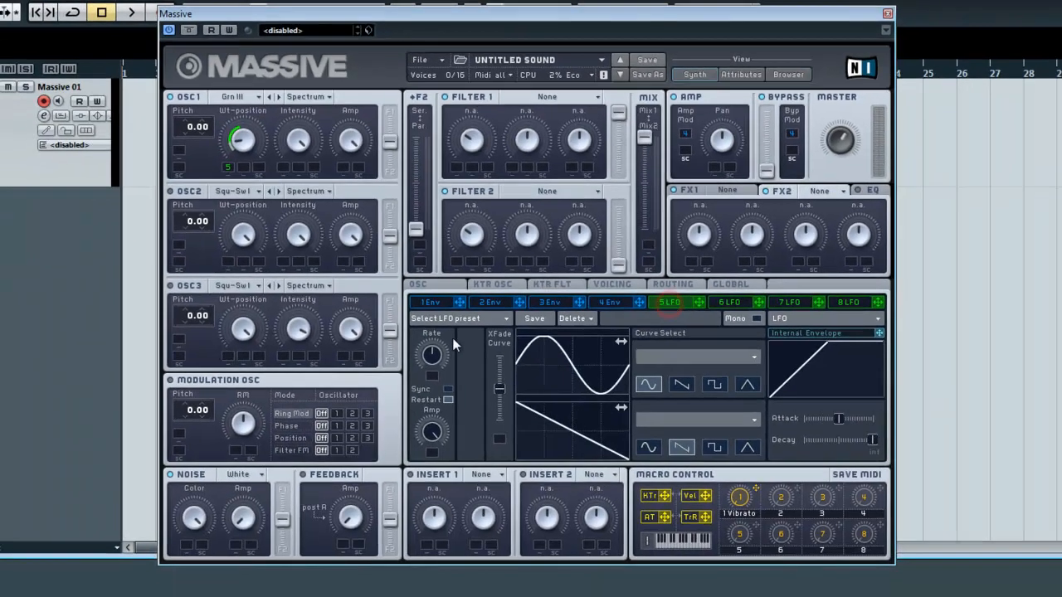
left_click(446, 384)
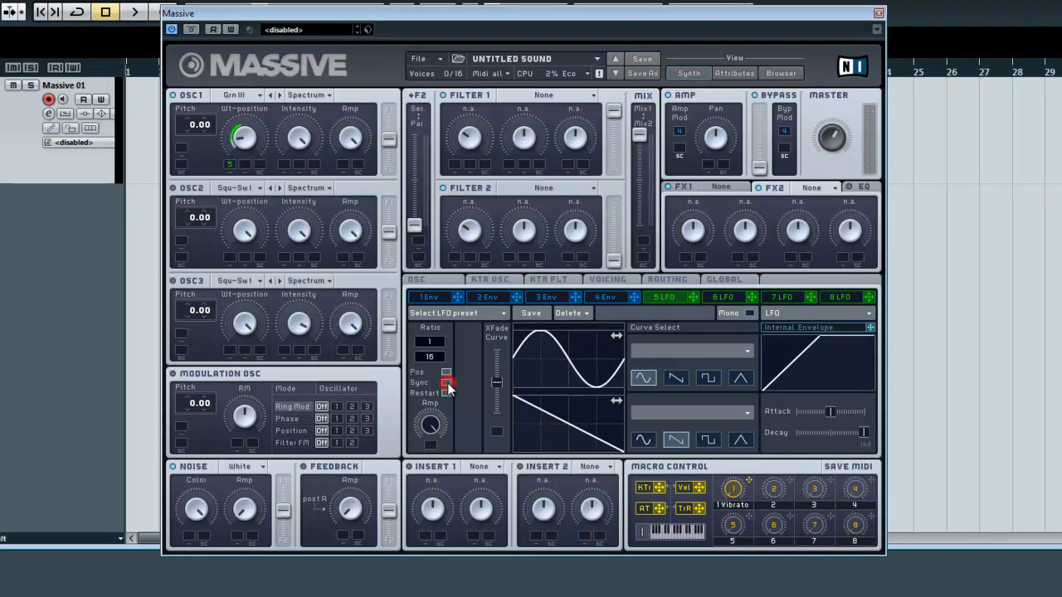
left_click(446, 384)
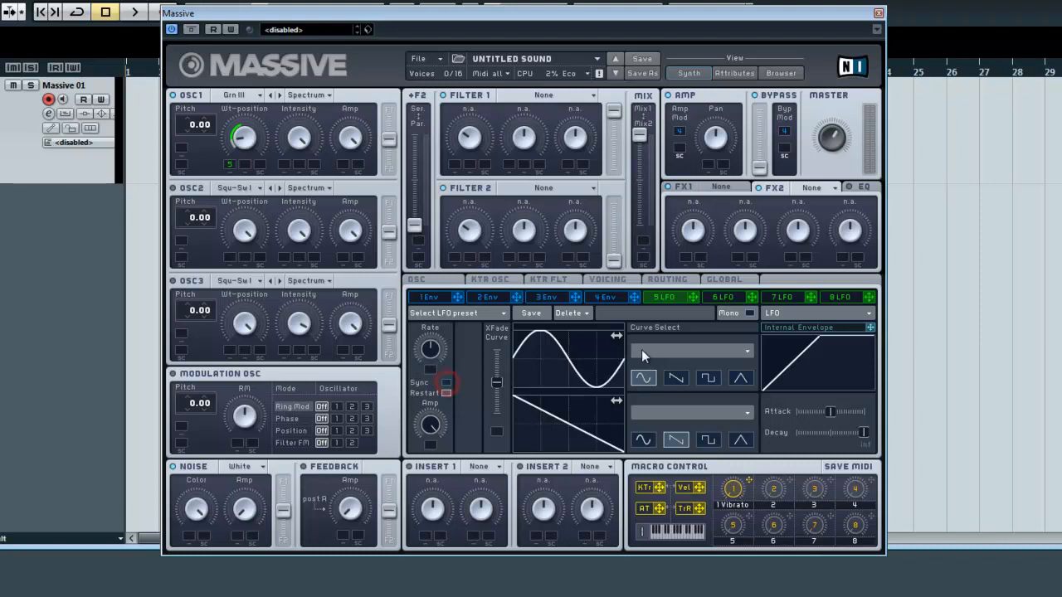
left_click_drag(439, 335, 439, 363)
left_click_drag(435, 355, 435, 354)
left_click(446, 383)
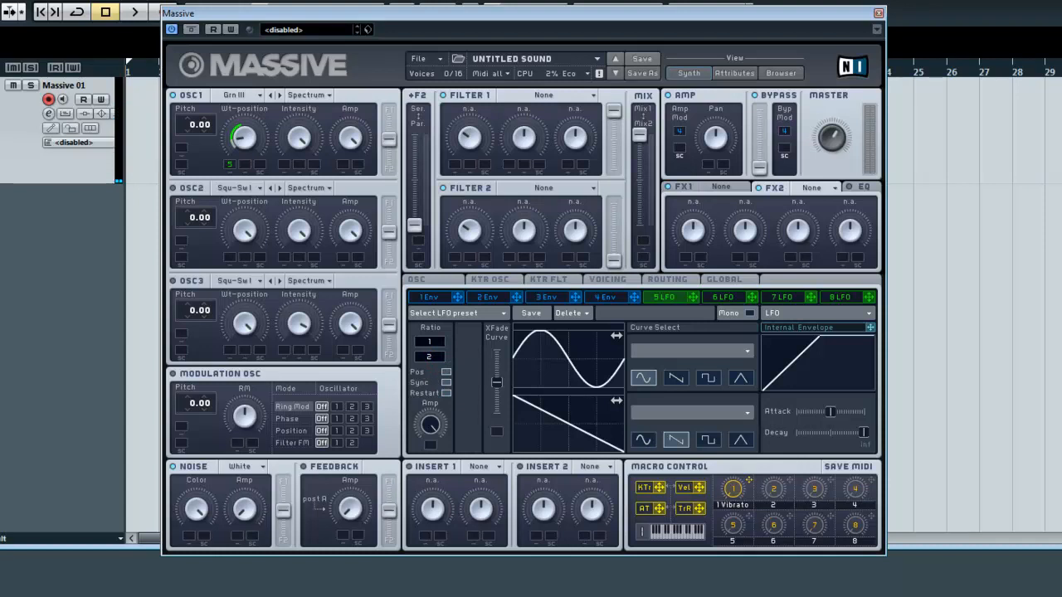
Step: Shift the phase of LFO 5's sine curve so the cycle starts at its peak
key("g")
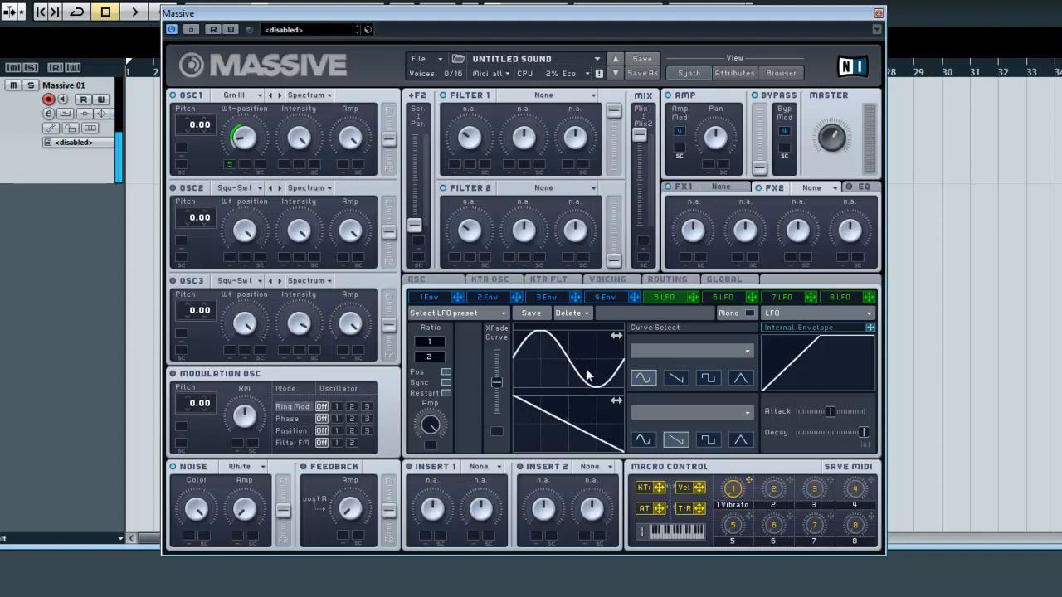
mouse_move(583, 376)
left_mouse_down()
mouse_move(557, 371)
mouse_move(593, 372)
mouse_move(583, 355)
mouse_move(599, 360)
left_mouse_up()
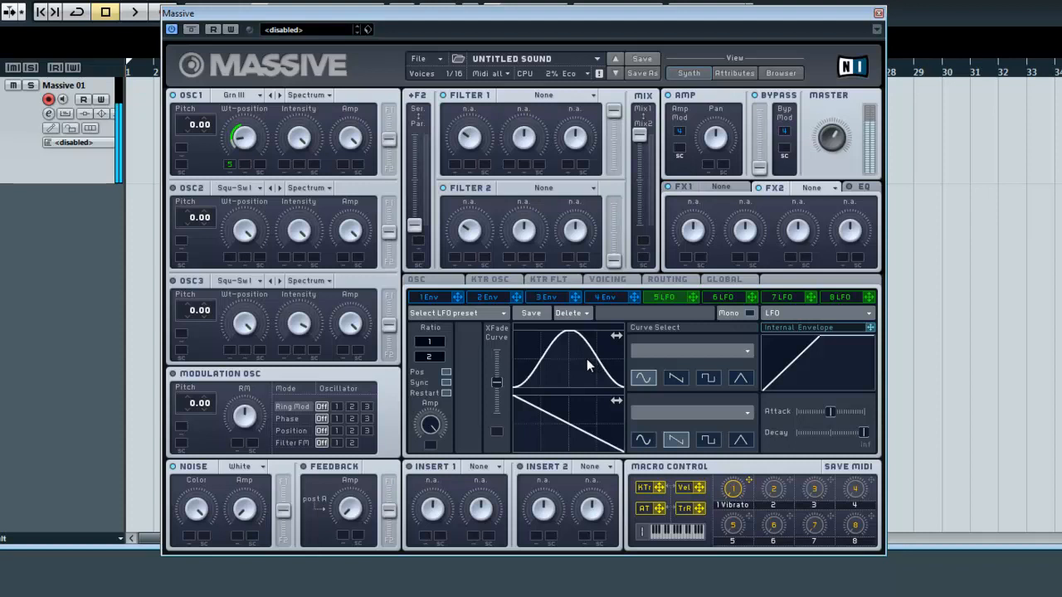
left_click_drag(595, 358, 531, 343)
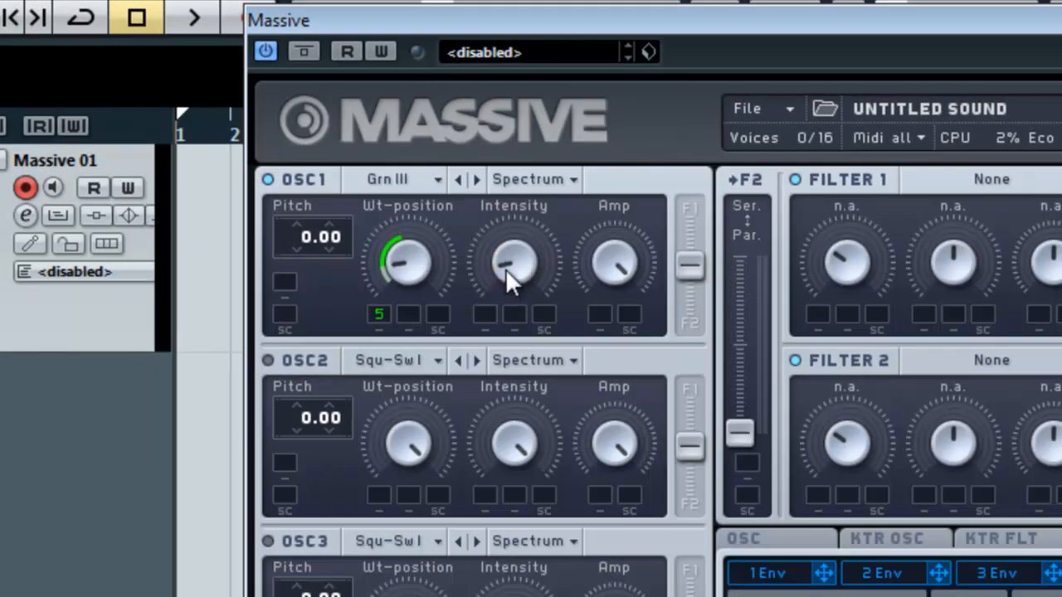
Step: Lower OSC1's Intensity to about 9 o'clock and assign Envelope 1 to its first modulation slot
left_click(528, 282)
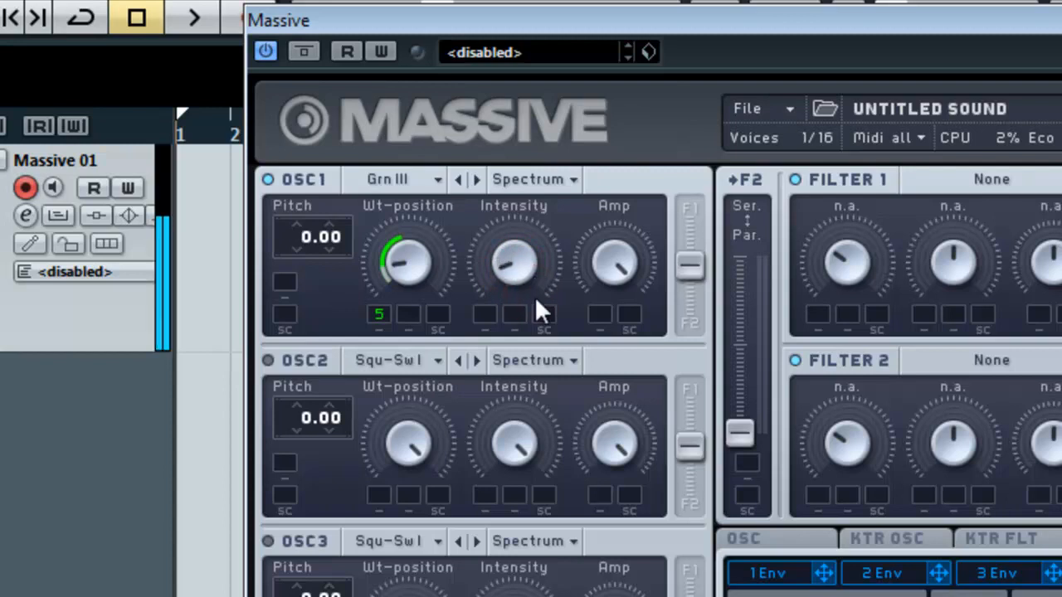
left_click_drag(536, 287, 547, 276)
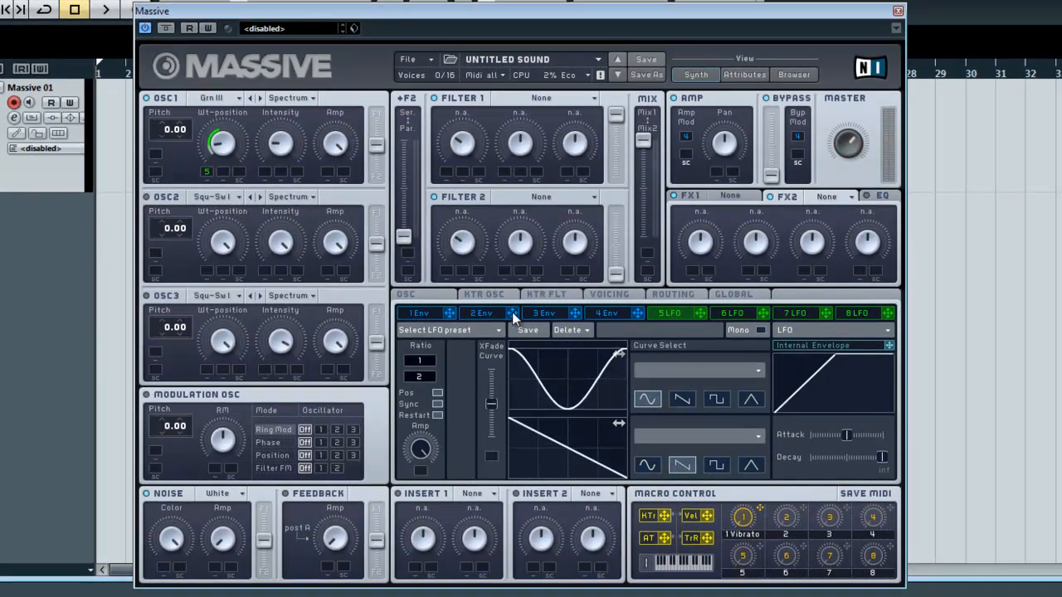
left_click_drag(449, 312, 265, 172)
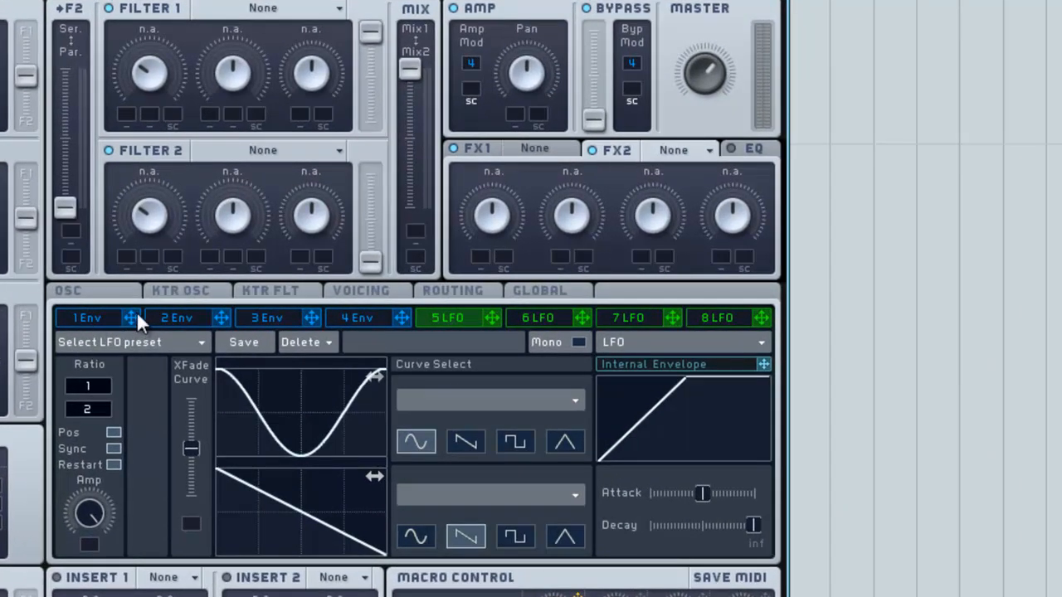
left_click(104, 317)
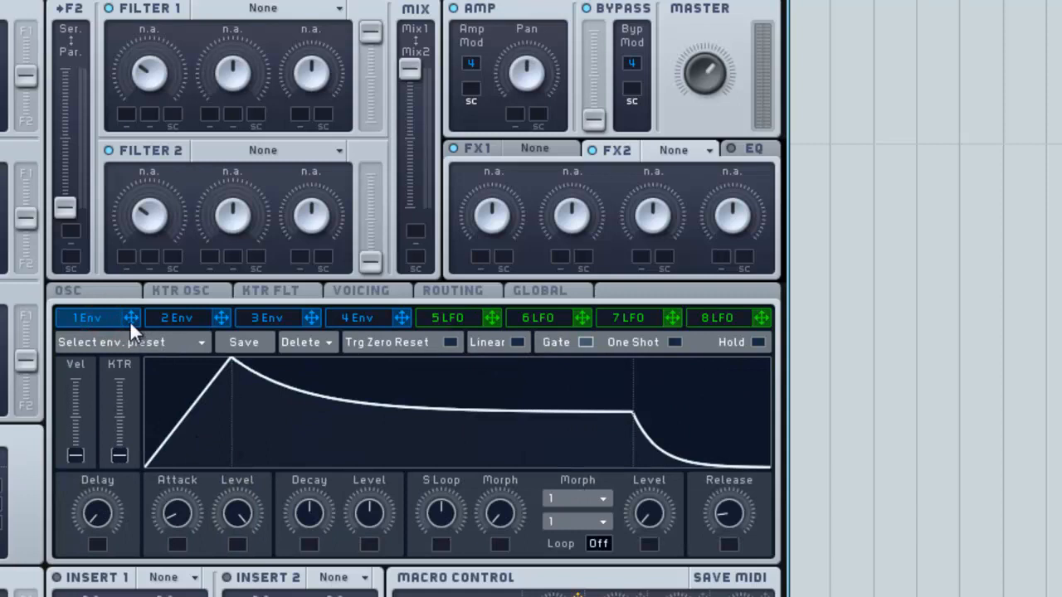
left_click_drag(133, 319, 303, 147)
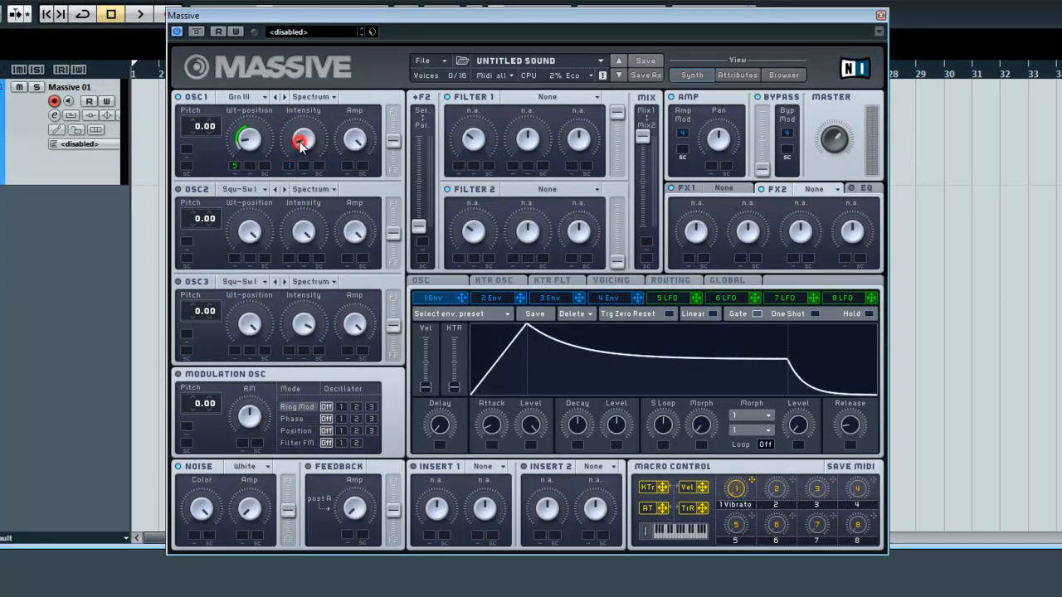
Step: Set OSC1's Intensity to about 10 o'clock with an Envelope 1 modulation range, and lengthen Envelope 1's attack to about 11 o'clock
left_click(301, 142)
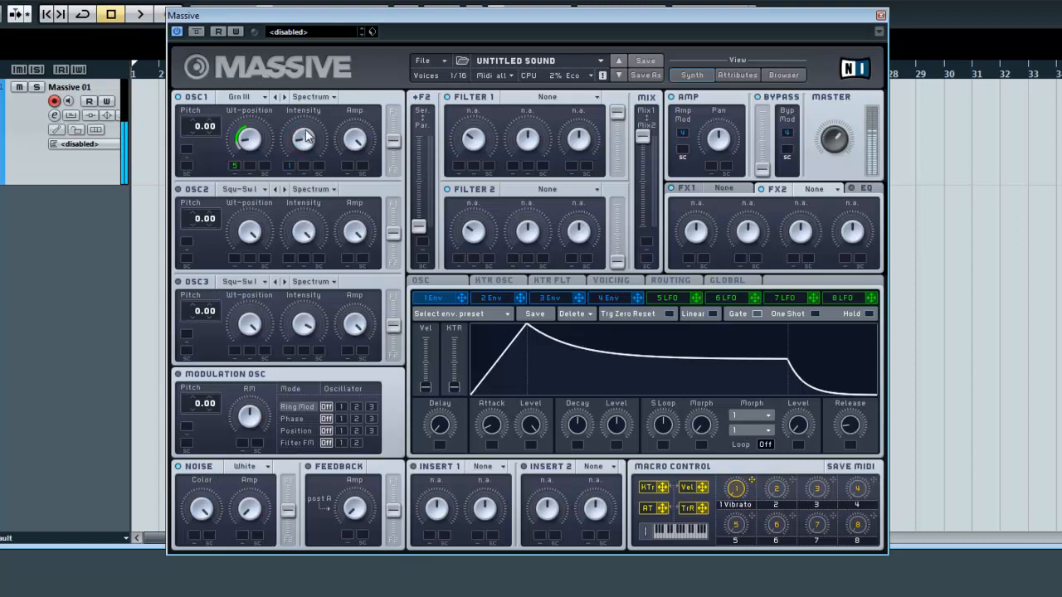
left_click(301, 142)
left_click(303, 141)
left_click(288, 166)
left_click(306, 142)
left_click(304, 143)
left_click(303, 142)
left_click(299, 147)
mouse_move(491, 425)
left_mouse_down()
mouse_move(497, 436)
mouse_move(505, 392)
mouse_move(496, 421)
left_mouse_up()
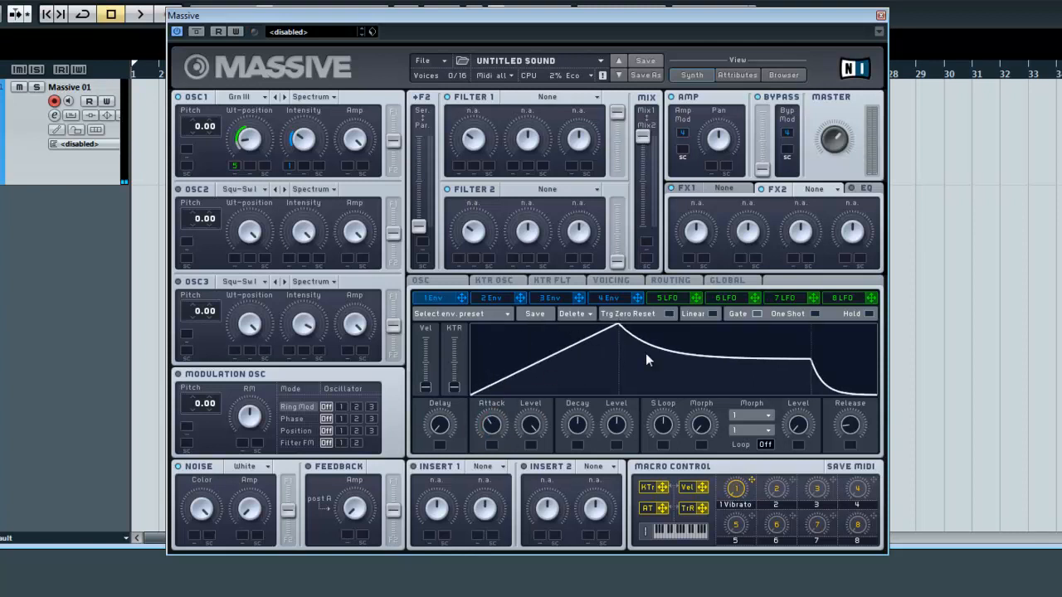
left_click_drag(531, 425, 561, 399)
Step: Switch on OSC2 and set its wavetable to Groan III
left_click(176, 190)
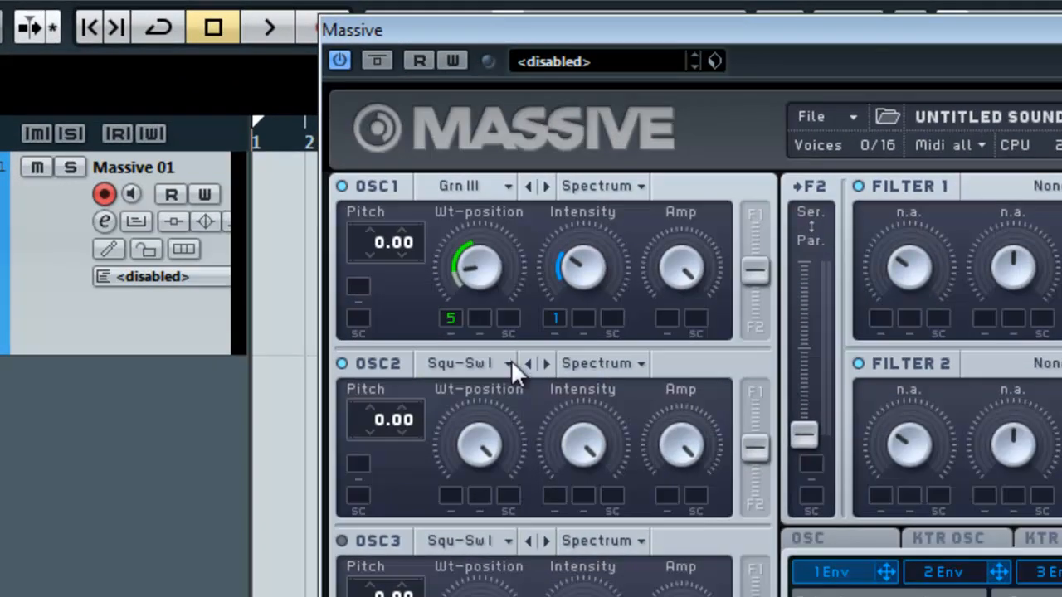
left_click(511, 360)
left_click(734, 471)
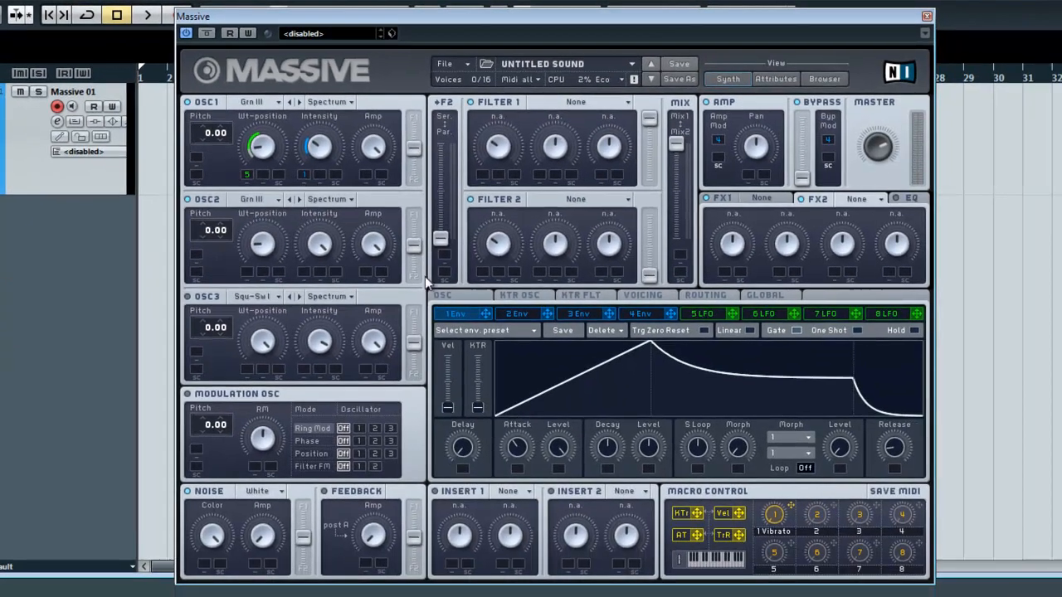
Step: Assign LFO 5 to OSC2's Wt-position and Envelope 1 to its Intensity, matching OSC1's modulation setup
left_click_drag(733, 314, 253, 262)
left_click_drag(485, 313, 316, 250)
left_click(316, 244)
Step: Compare the sound with OSC2 switched off and on
left_click(188, 201)
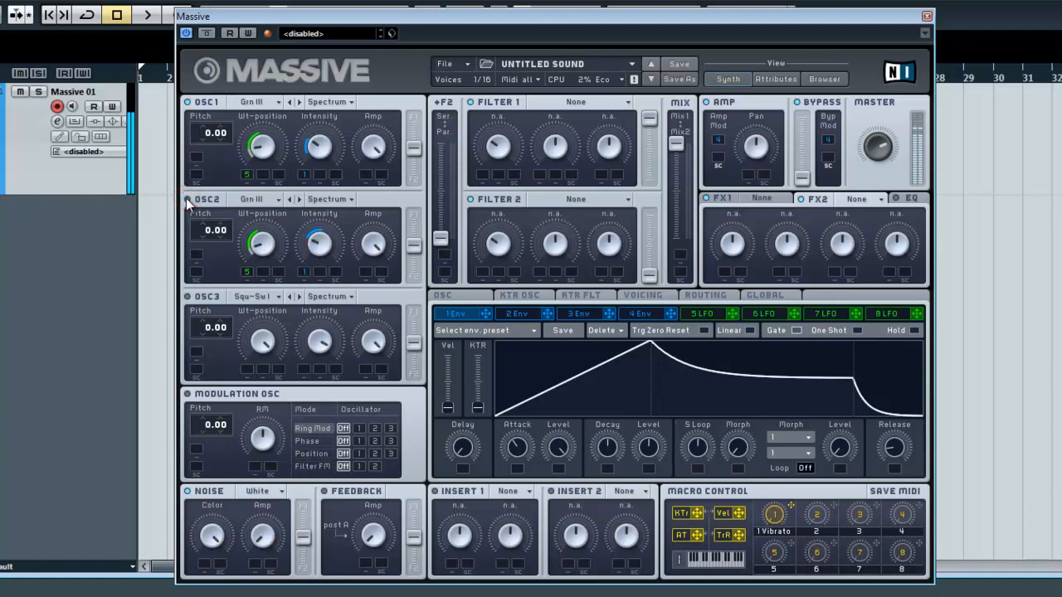
left_click(188, 201)
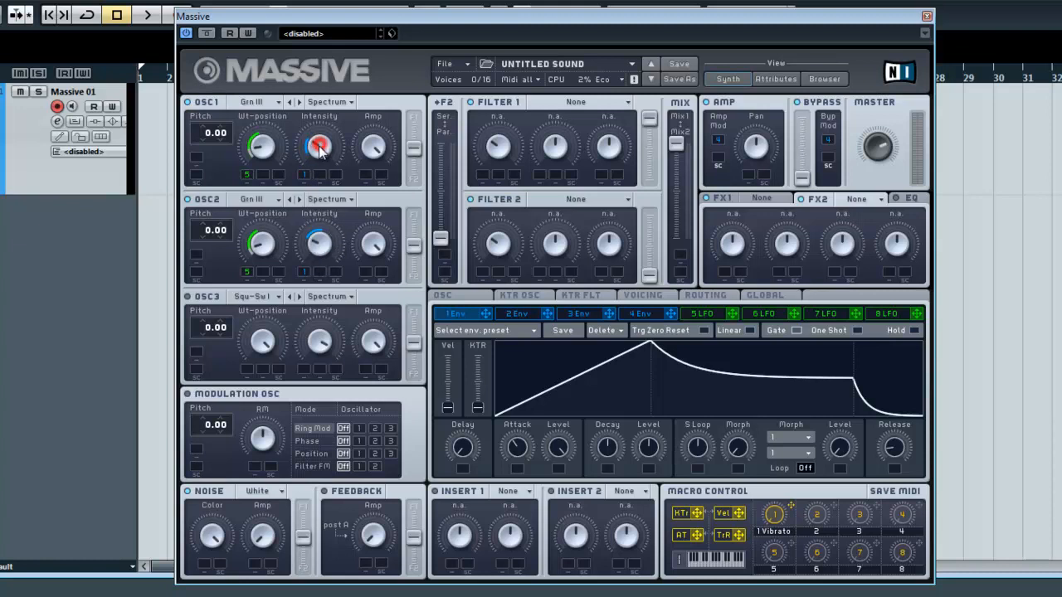
Step: Adjust OSC2's Intensity by ear and detune its pitch to -0.04
left_click(318, 243)
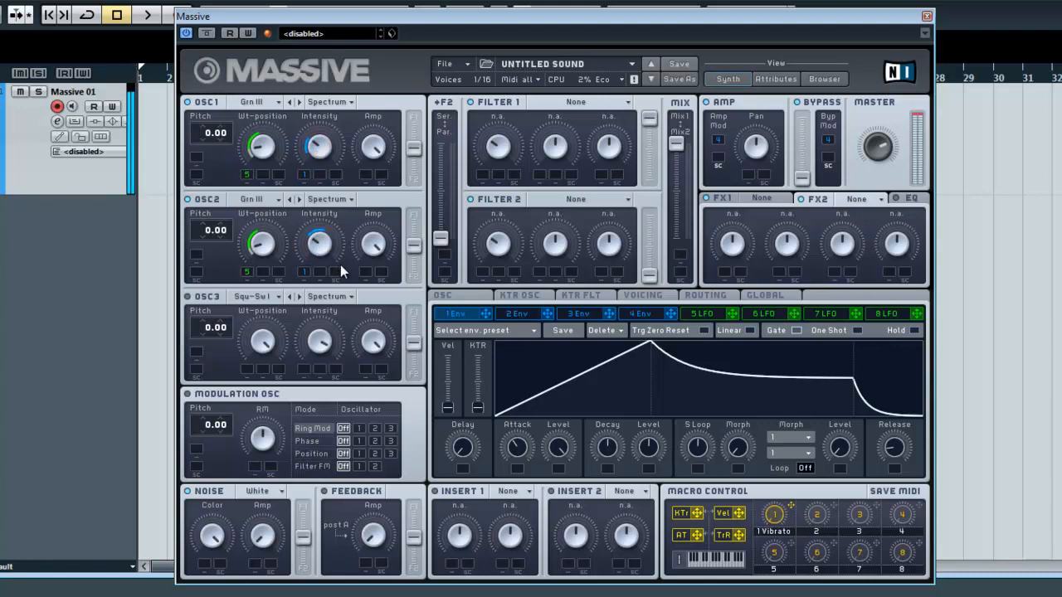
left_click(319, 243)
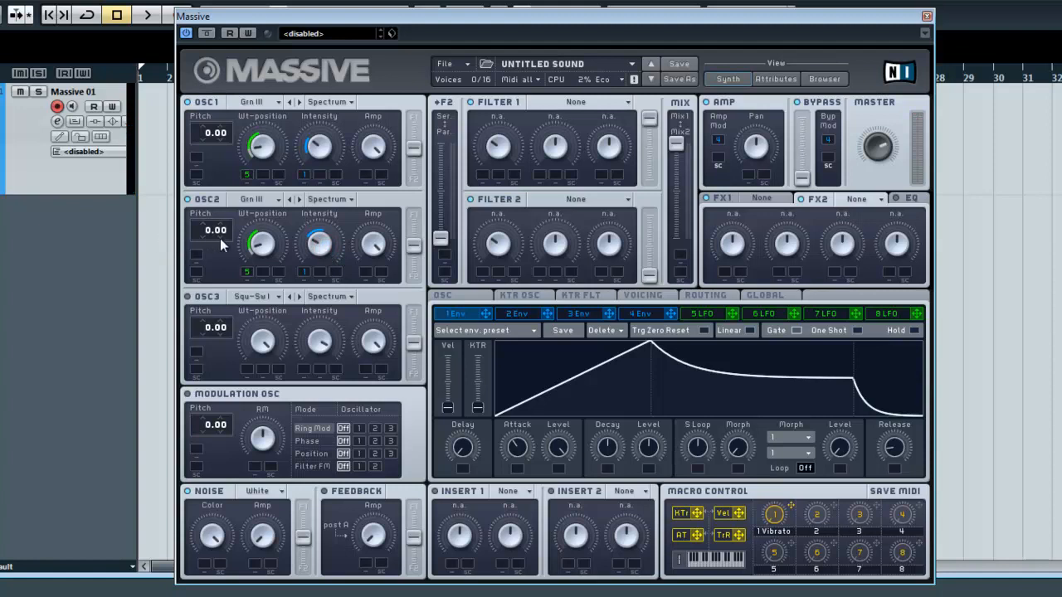
left_click_drag(220, 236, 223, 242)
Step: Switch on OSC3, detune it to 0.04, lower its Amp to about 11 o'clock, raise Intensity to maximum and turn Wt-position to about 2 o'clock
left_click(188, 297)
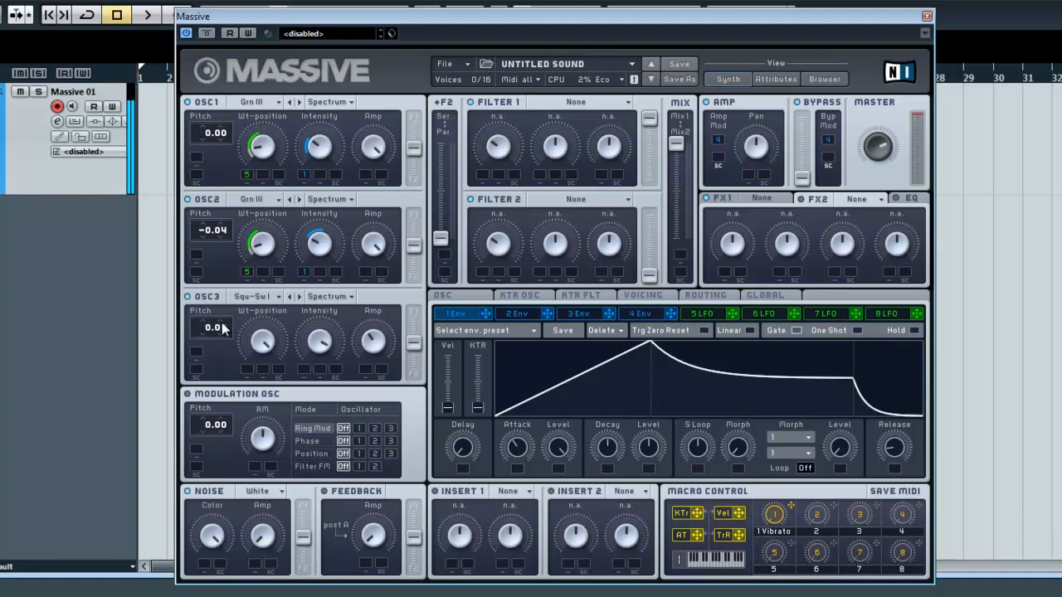
left_click_drag(223, 327, 222, 326)
left_click(374, 340)
left_click(320, 340)
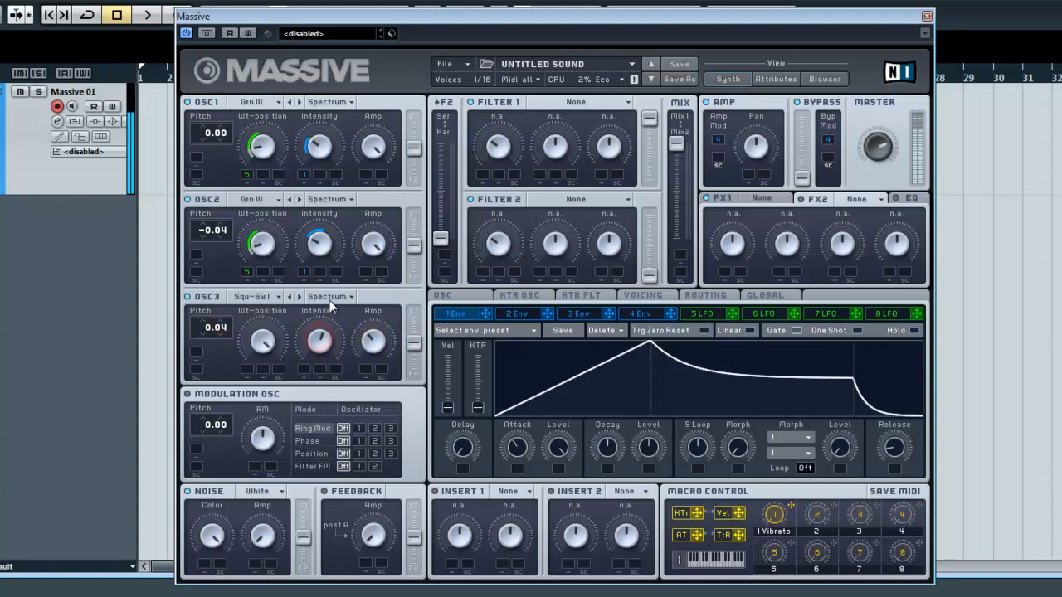
left_click(270, 343)
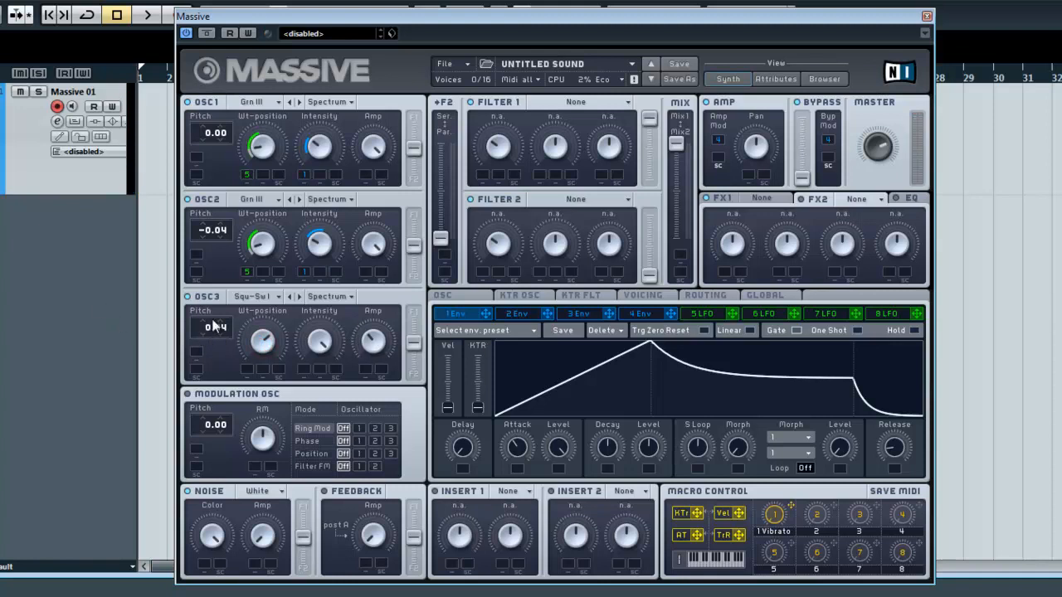
Step: Try OSC3 at other pitches such as -11.96 and 2.98, set it to 0.05 and fine-tune its Amp
left_click_drag(202, 327, 205, 339)
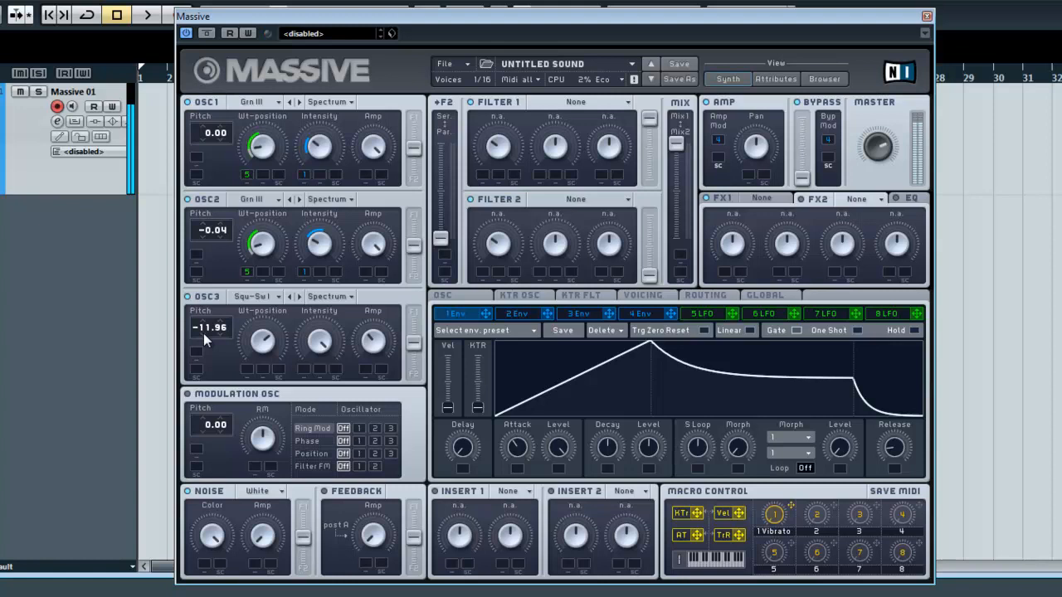
left_click_drag(203, 332, 215, 291)
left_click_drag(222, 336, 221, 336)
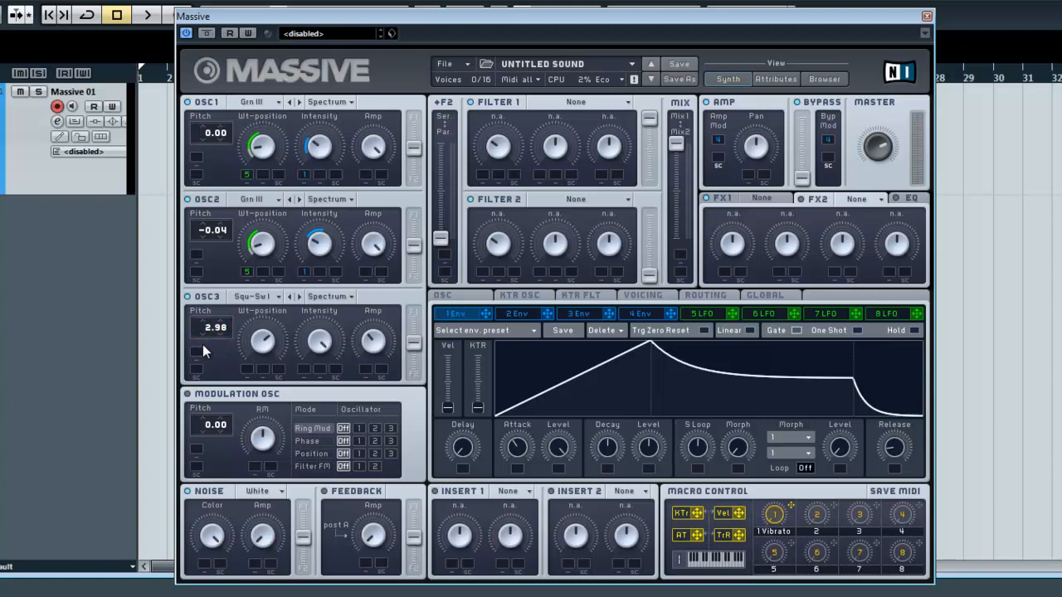
mouse_move(220, 334)
left_mouse_down()
mouse_move(223, 353)
mouse_move(220, 328)
mouse_move(209, 329)
left_mouse_up()
mouse_move(208, 332)
left_mouse_down()
mouse_move(221, 338)
mouse_move(225, 325)
mouse_move(208, 325)
mouse_move(222, 326)
left_mouse_up()
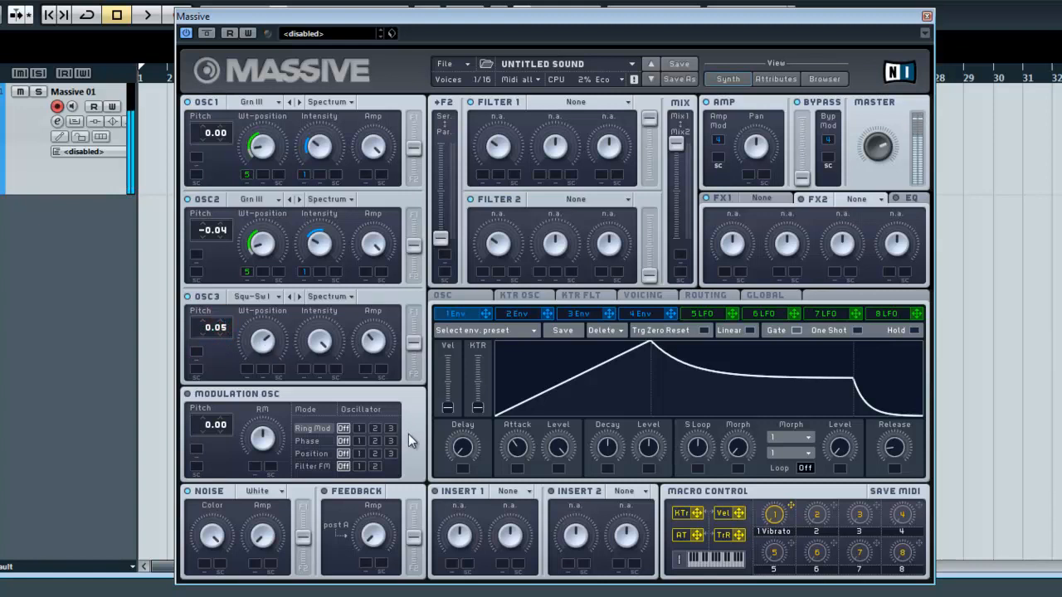
left_click_drag(368, 353, 367, 340)
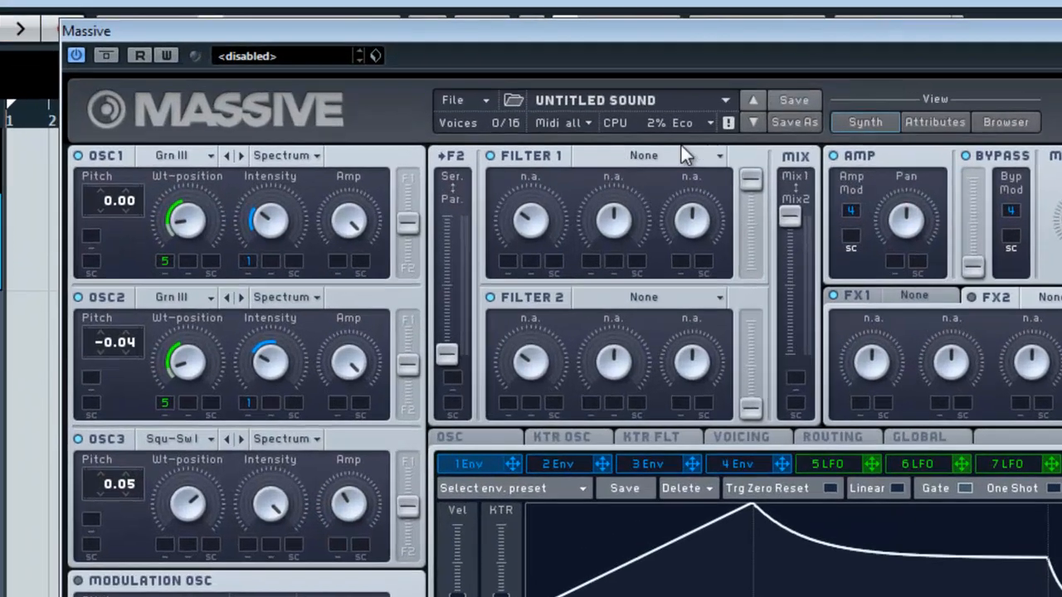
Step: Load Lowpass 4 into Filter 1 and adjust its Cutoff by ear
left_click(659, 149)
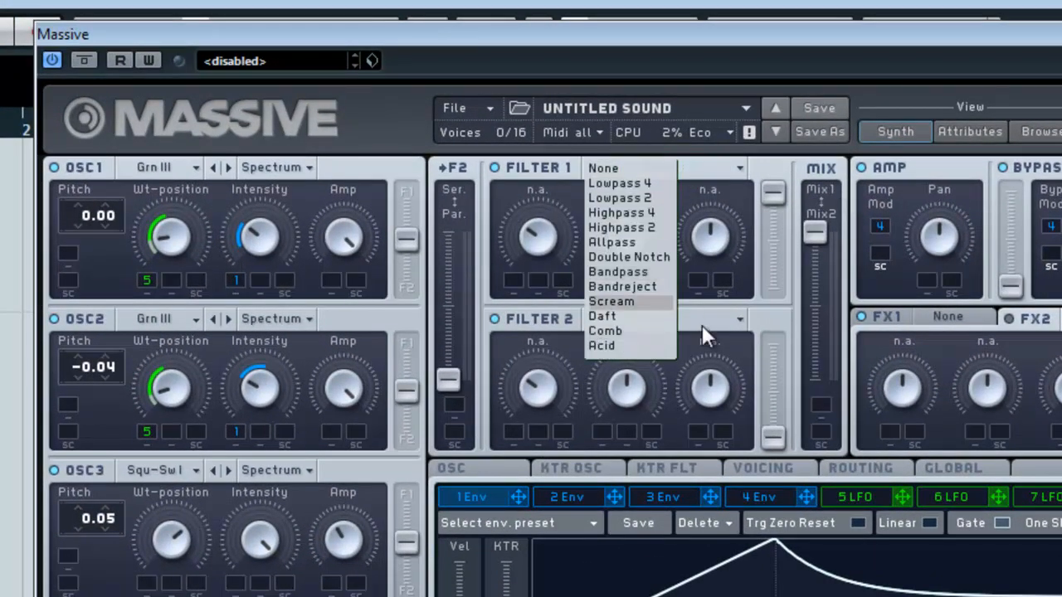
left_click(639, 182)
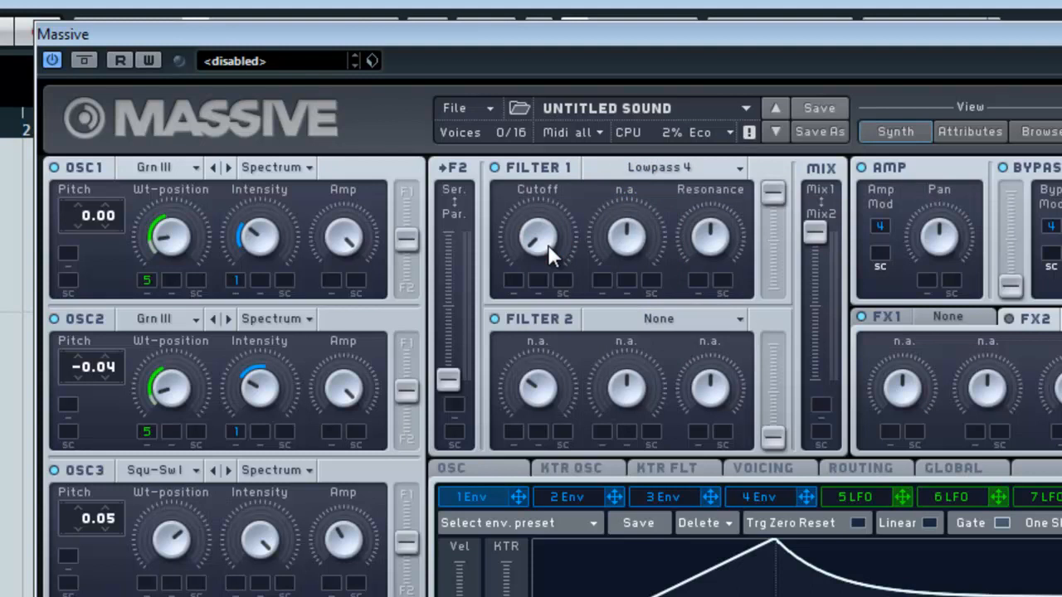
left_click_drag(549, 232, 542, 188)
left_click(537, 233)
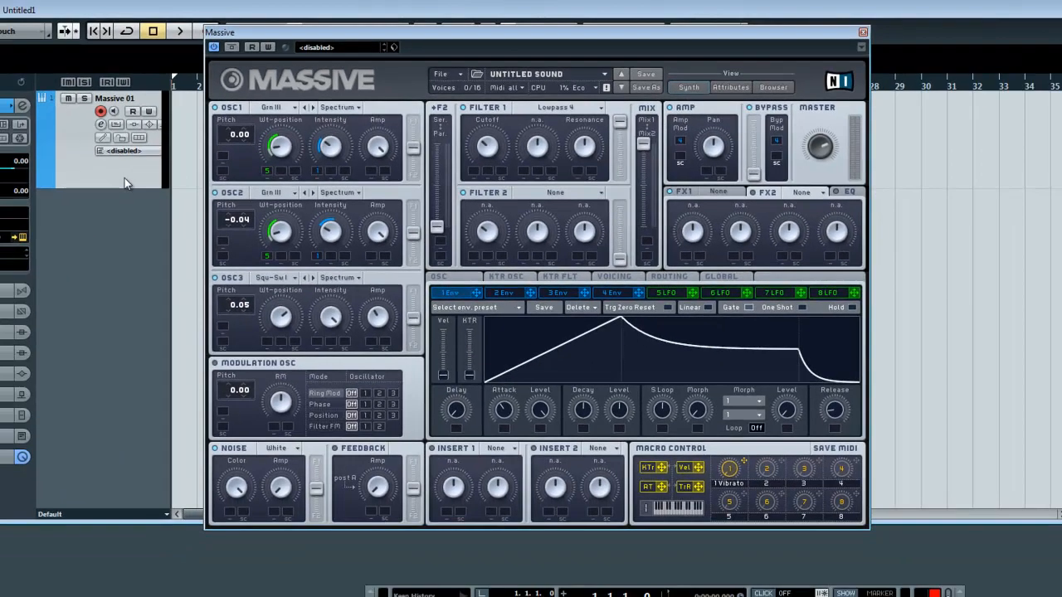
Step: Duplicate the Massive 01 track and reselect the original track
right_click(124, 181)
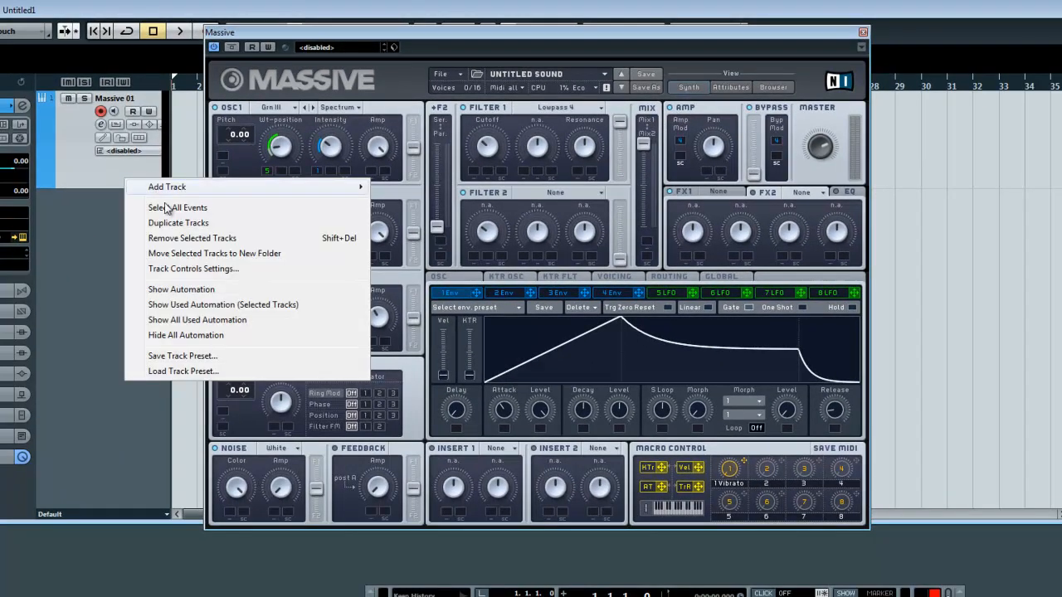
left_click(182, 226)
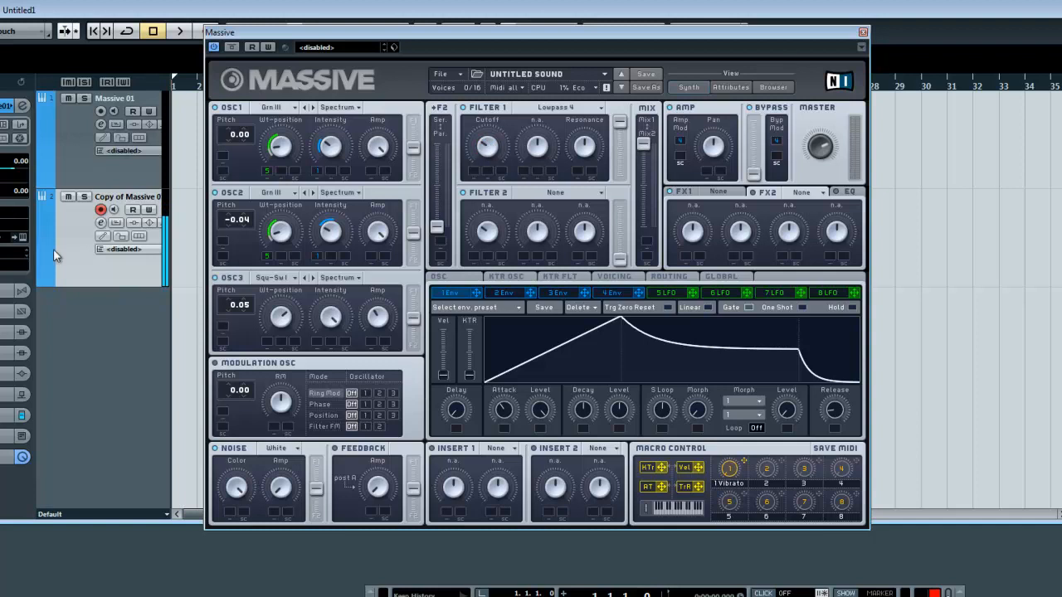
left_click(128, 157)
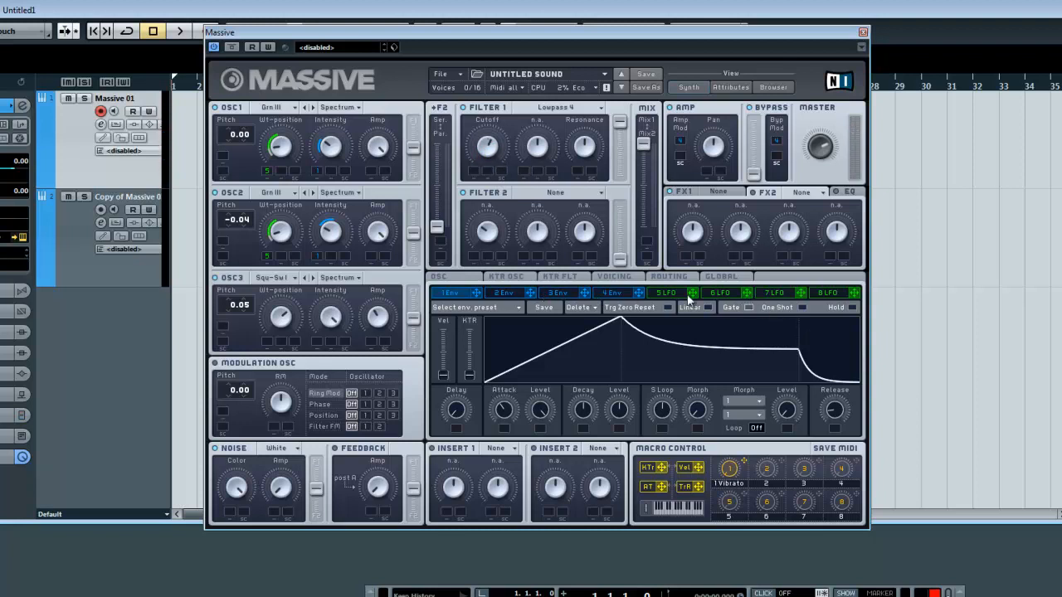
Step: Assign Envelope 2 to Filter 1's Cutoff and set an upward modulation range
left_click_drag(533, 296, 475, 174)
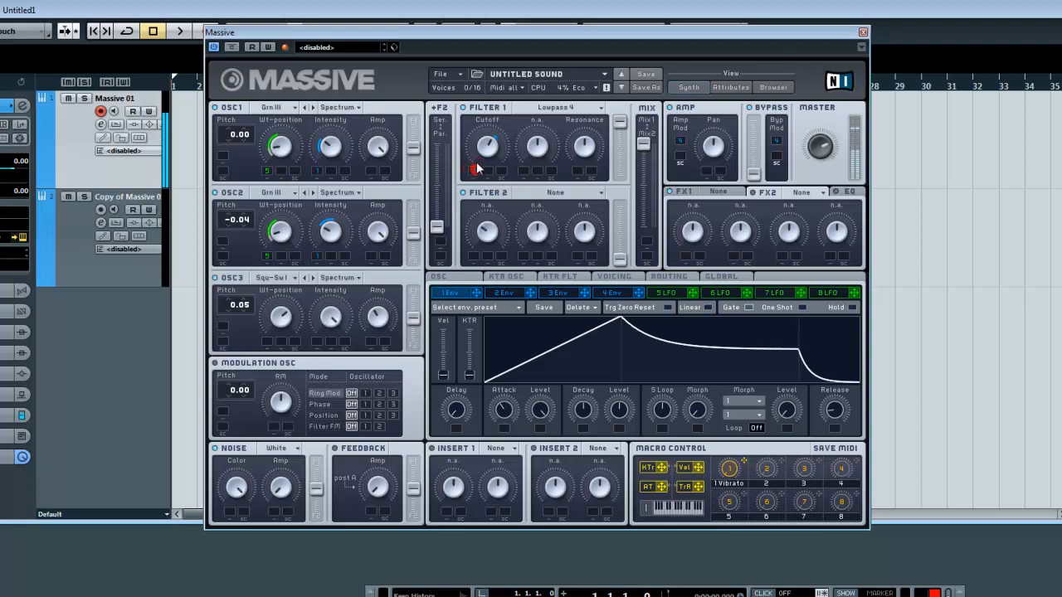
left_click(474, 172)
left_click_drag(477, 180, 475, 204)
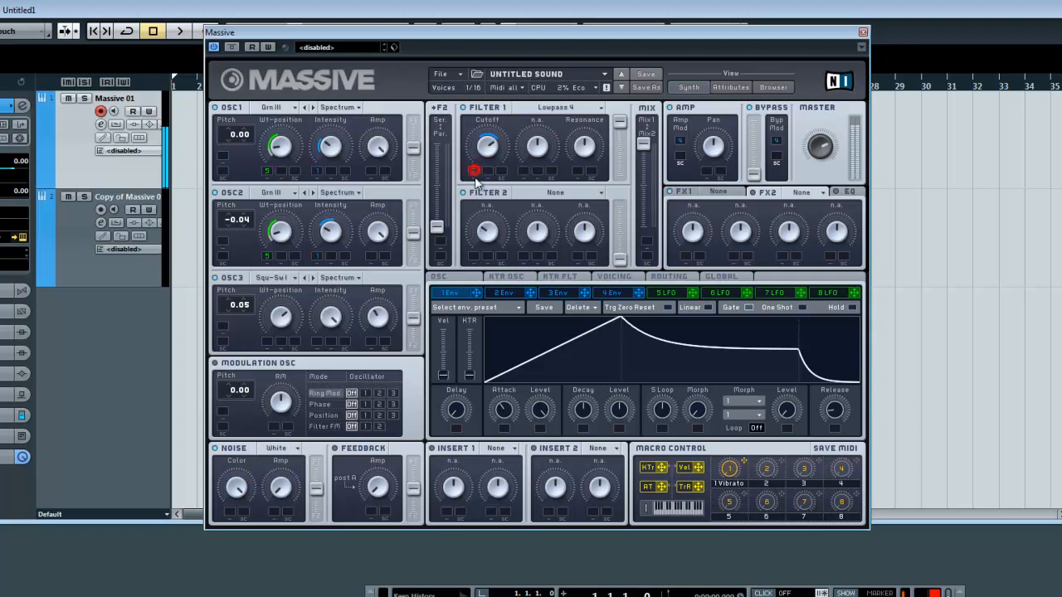
left_click(474, 172)
mouse_move(476, 171)
left_mouse_down()
mouse_move(489, 146)
mouse_move(481, 170)
left_mouse_up()
Step: Set Envelope 2's attack to just before 12 o'clock and lower Filter 1's Cutoff to about 10 o'clock
left_click(504, 293)
left_click_drag(503, 409, 524, 379)
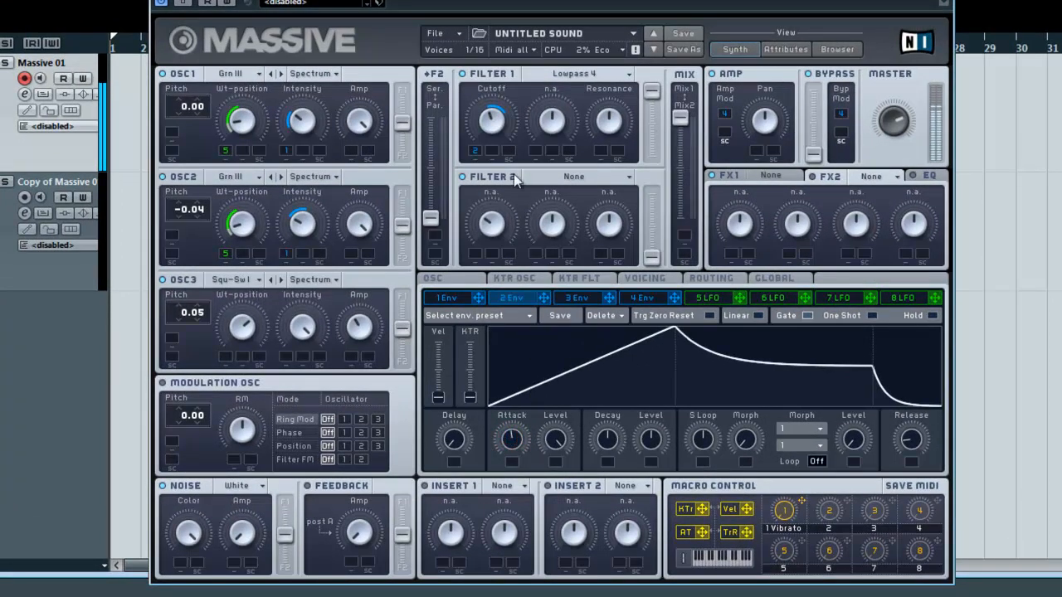
left_click_drag(497, 133, 496, 142)
left_click(492, 133)
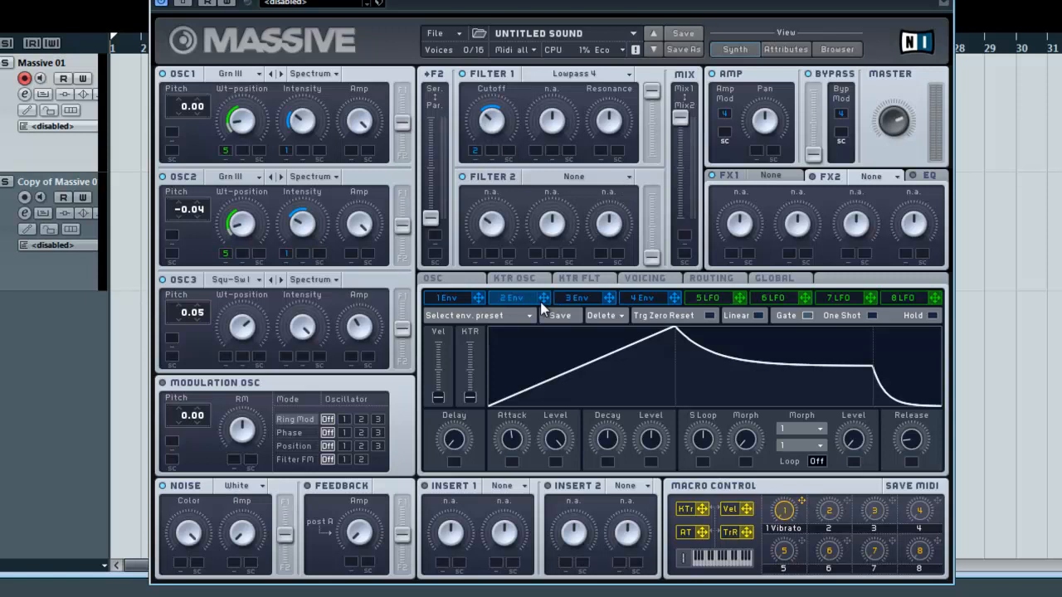
mouse_move(544, 298)
left_mouse_down()
mouse_move(551, 304)
mouse_move(498, 163)
mouse_move(477, 148)
mouse_move(476, 233)
left_mouse_up()
Step: Switch on FX2 and load the Dimension Expander effect into it
left_click(714, 175)
left_click(783, 177)
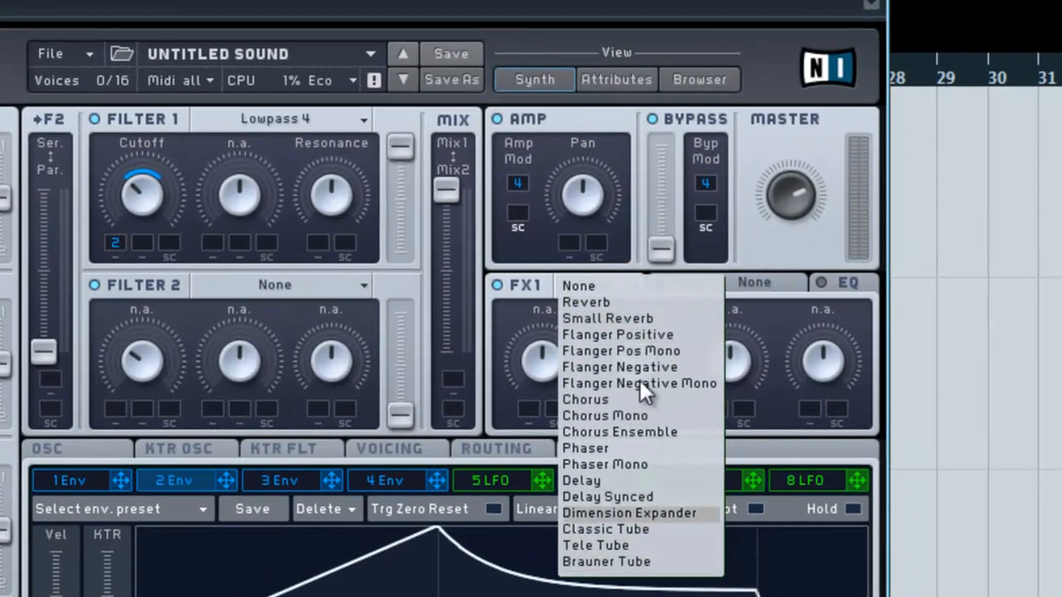
left_click(753, 254)
left_click(658, 285)
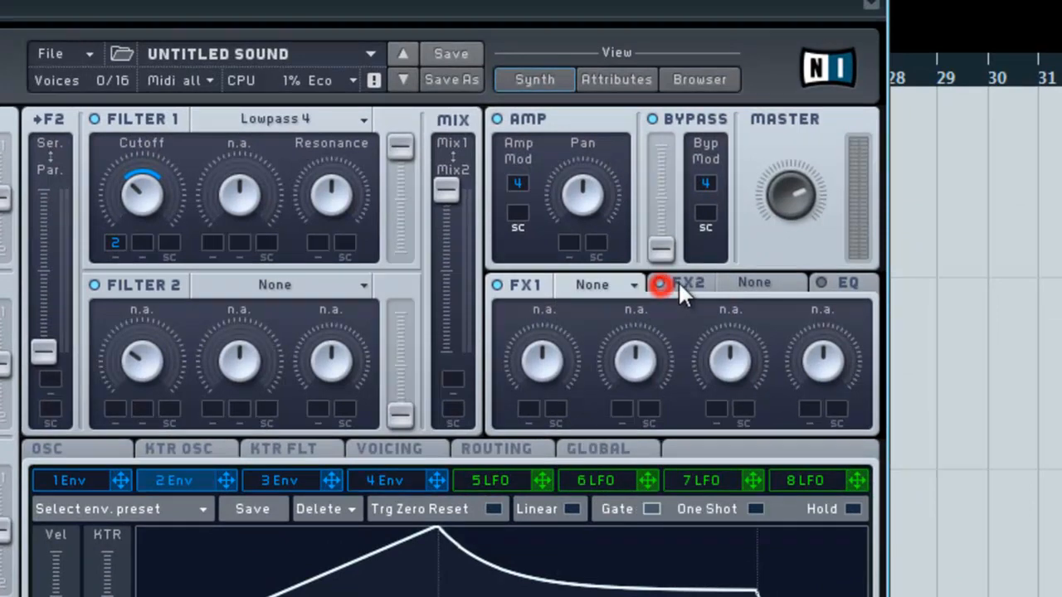
left_click(709, 283)
left_click(769, 284)
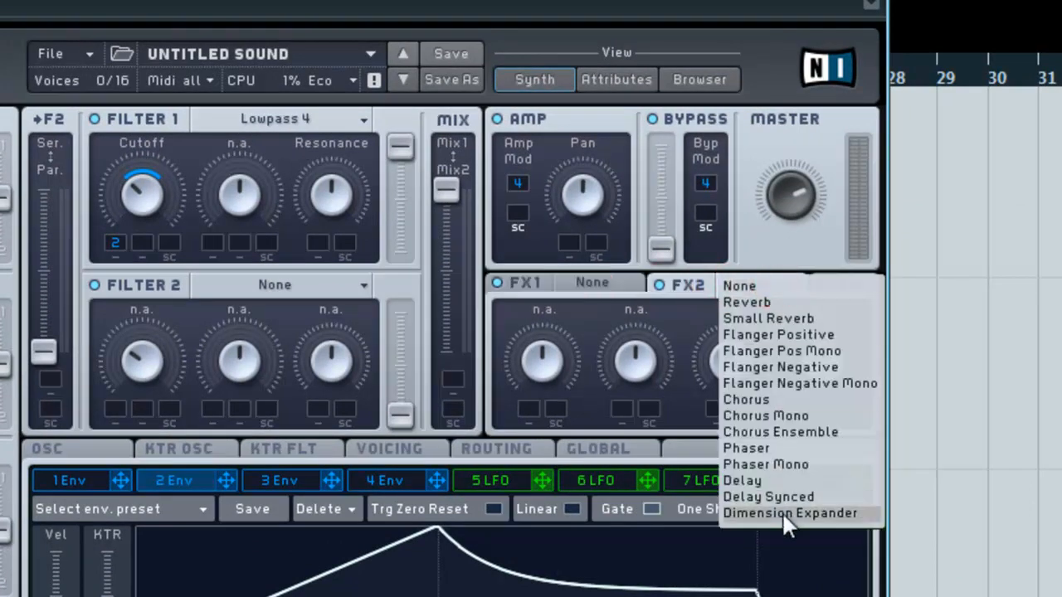
left_click(782, 511)
Step: Set the Dimension Expander's Dry/Wet to about 1 o'clock and its Size to about 10 o'clock
left_click_drag(638, 378, 639, 424)
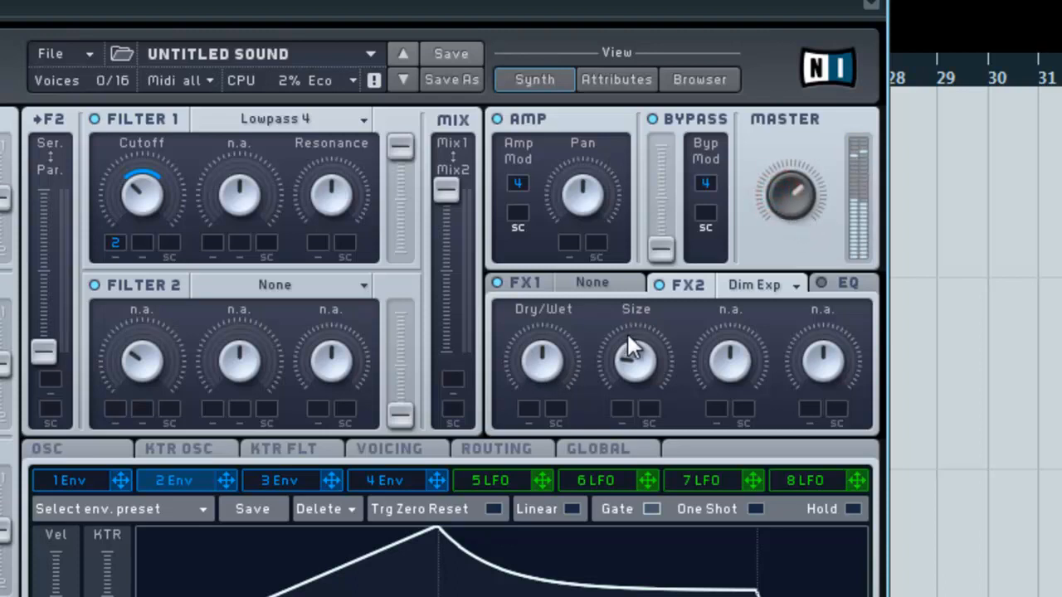
left_click_drag(541, 358, 549, 371)
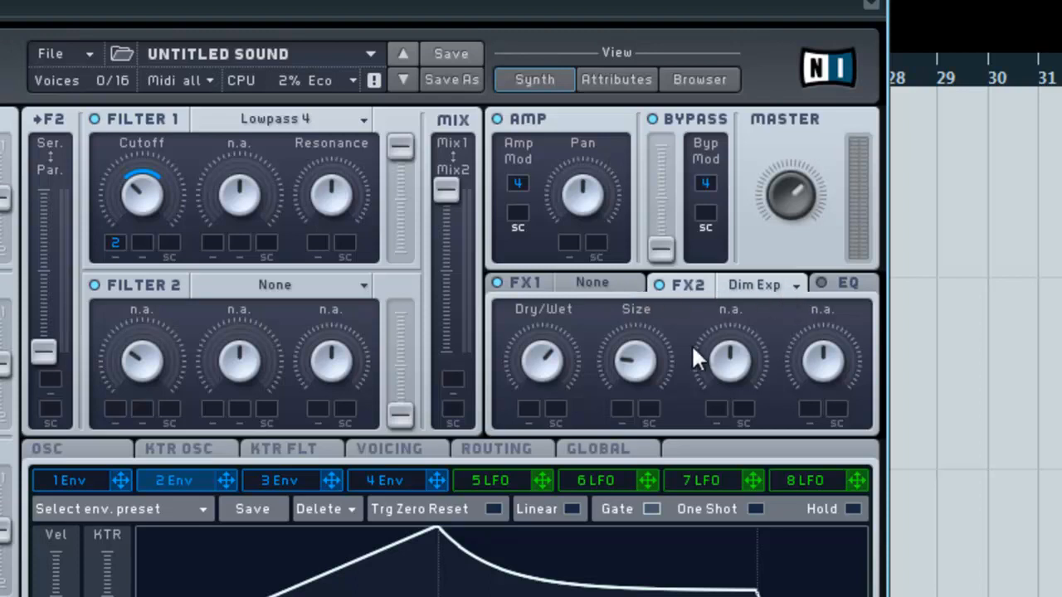
left_click(632, 361)
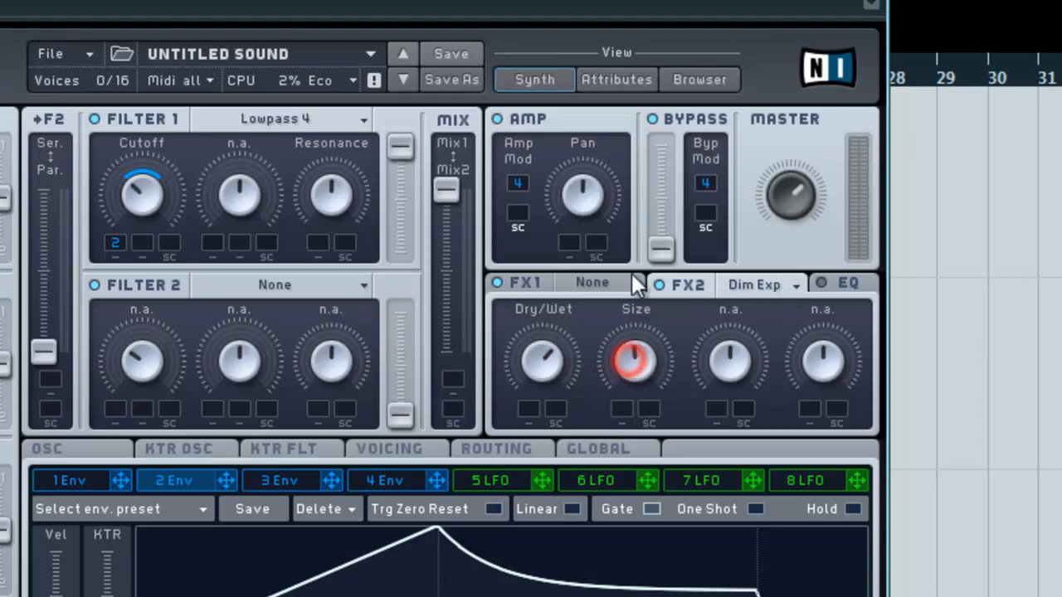
left_click(636, 361)
left_click(635, 362)
mouse_move(628, 371)
left_mouse_down()
mouse_move(644, 391)
mouse_move(639, 374)
left_mouse_up()
left_click(637, 372)
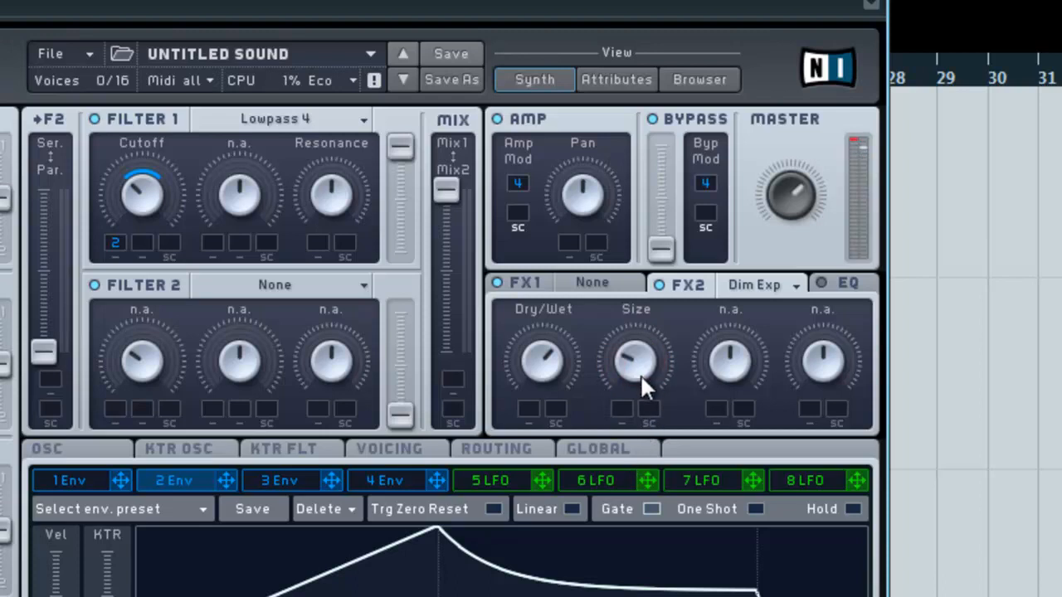
Step: Load the Brauner Tube effect into FX1
left_click(582, 281)
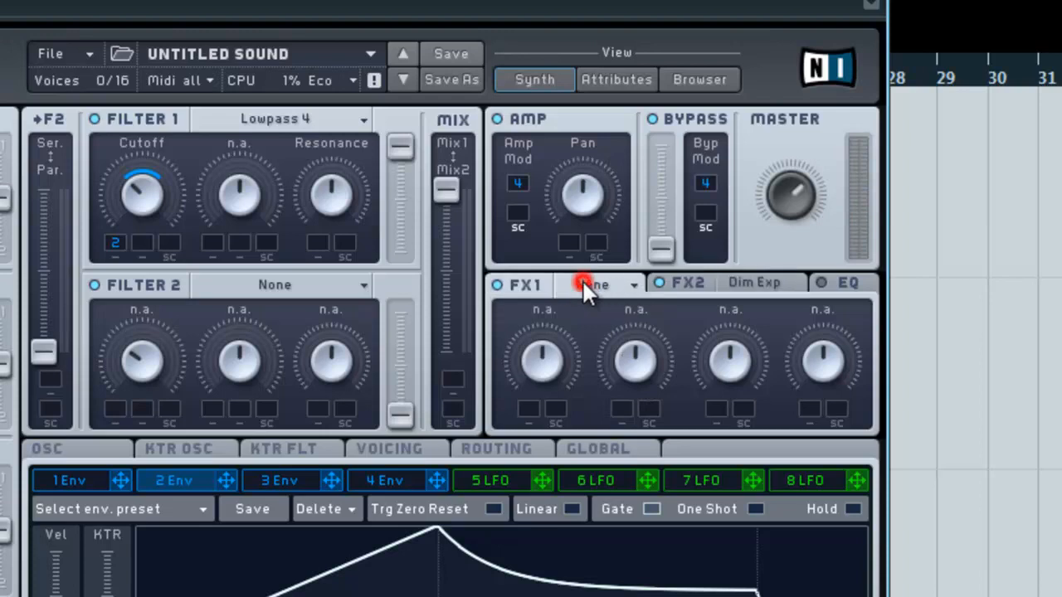
left_click(634, 284)
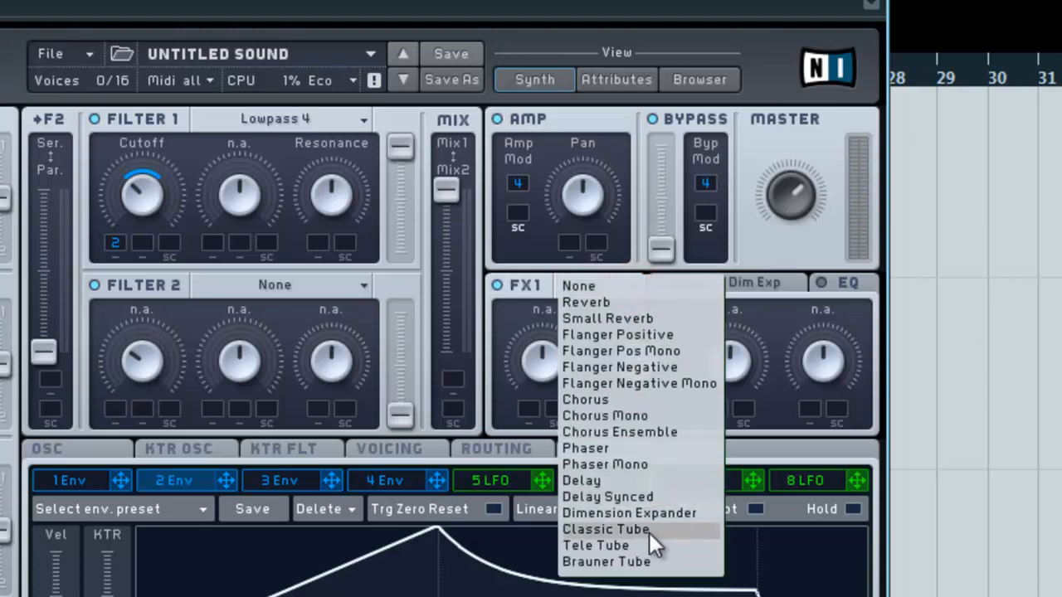
left_click(636, 561)
Step: Set the Brauner Tube's Dry/Wet to about 10 o'clock and Drive to about 11 o'clock, and lower the Master volume
left_click(536, 361)
left_click_drag(536, 362, 547, 386)
mouse_move(800, 201)
left_mouse_down()
mouse_move(790, 223)
mouse_move(793, 204)
left_mouse_up()
mouse_move(629, 362)
left_mouse_down()
mouse_move(630, 387)
mouse_move(636, 362)
left_mouse_up()
left_click_drag(548, 365, 556, 355)
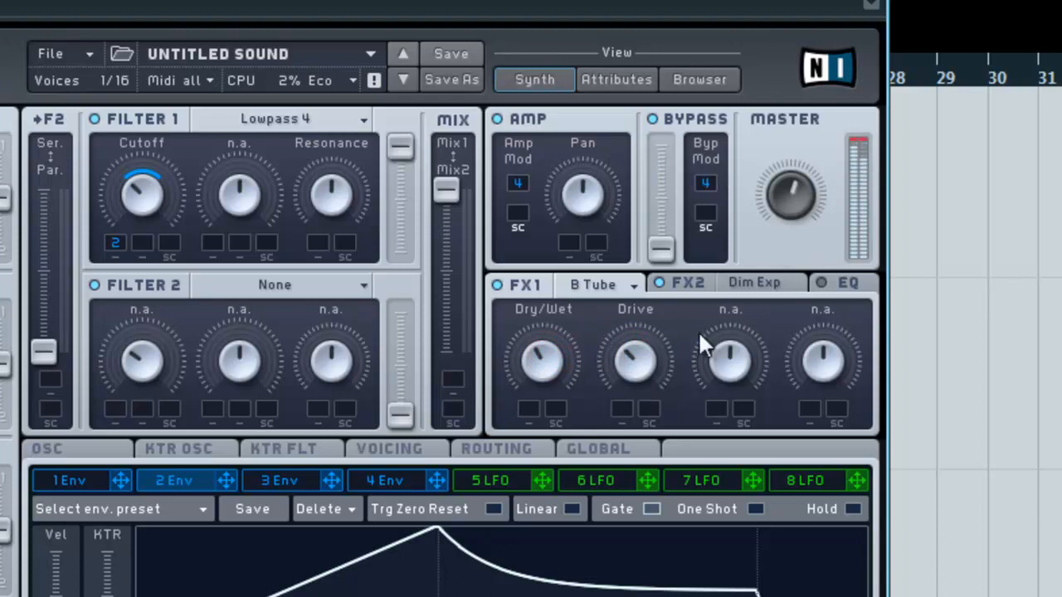
left_click_drag(540, 371, 557, 374)
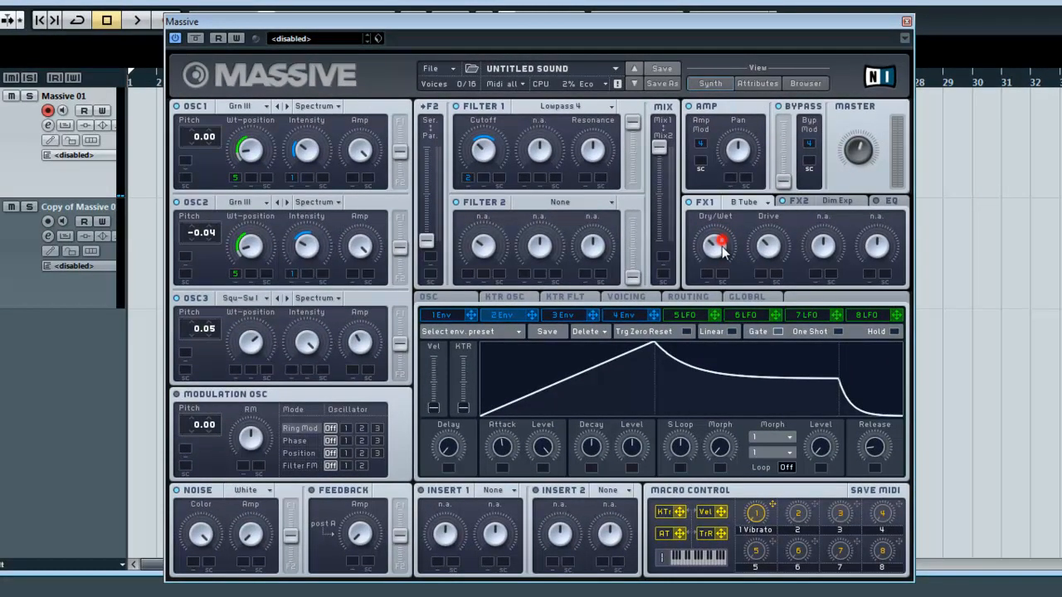
left_click_drag(723, 250, 723, 250)
left_click(429, 69)
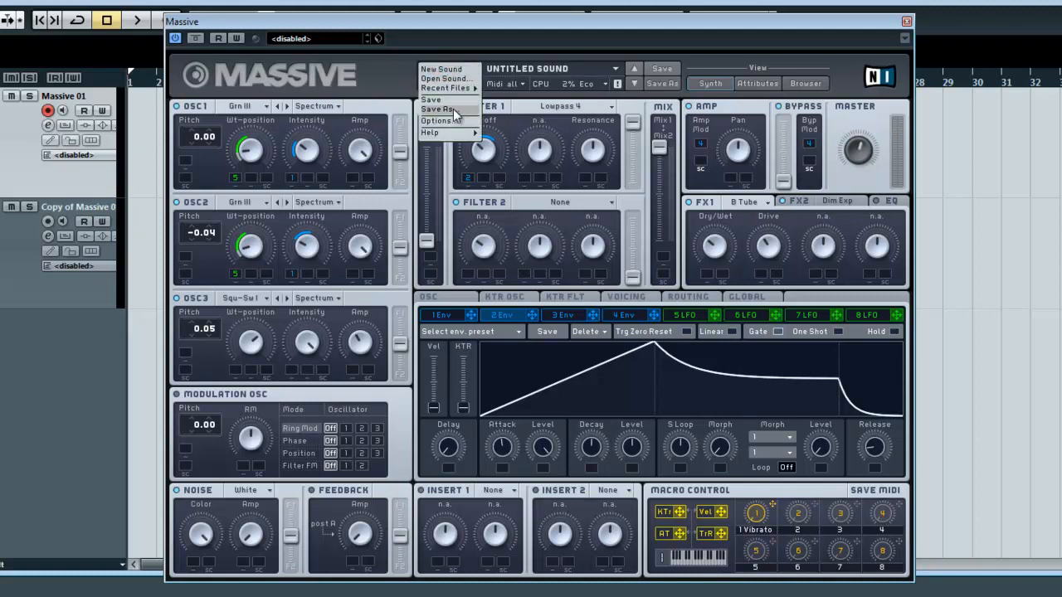
left_click(378, 79)
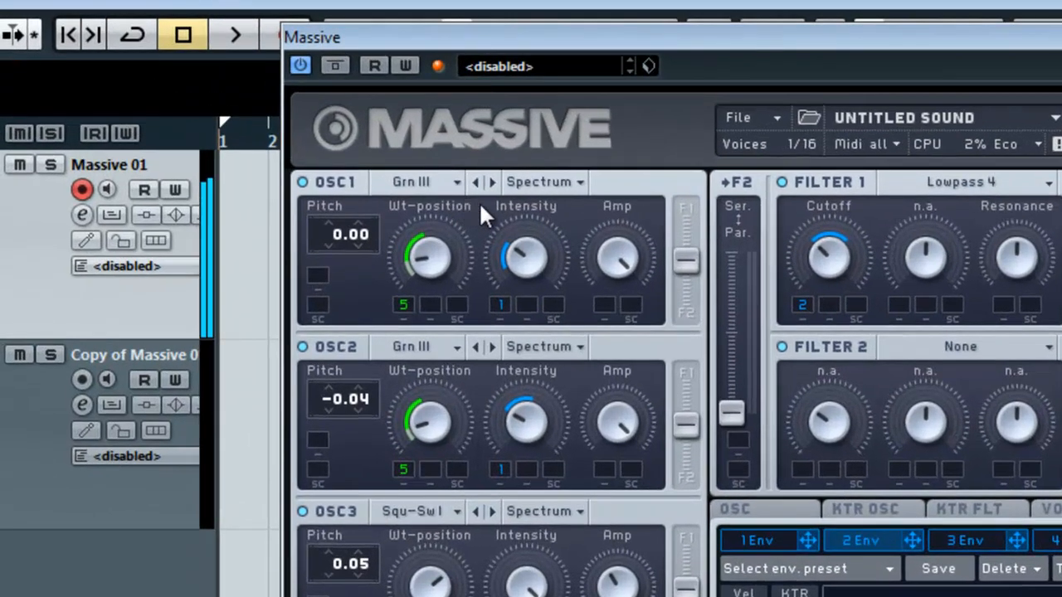
Step: Change OSC1's wavetable to Drive I and OSC2's to Acid, and look through the list of available wavetables
left_click(492, 181)
left_click(492, 181)
left_click(491, 181)
left_click(476, 346)
left_click(475, 347)
left_click(474, 347)
left_click(493, 347)
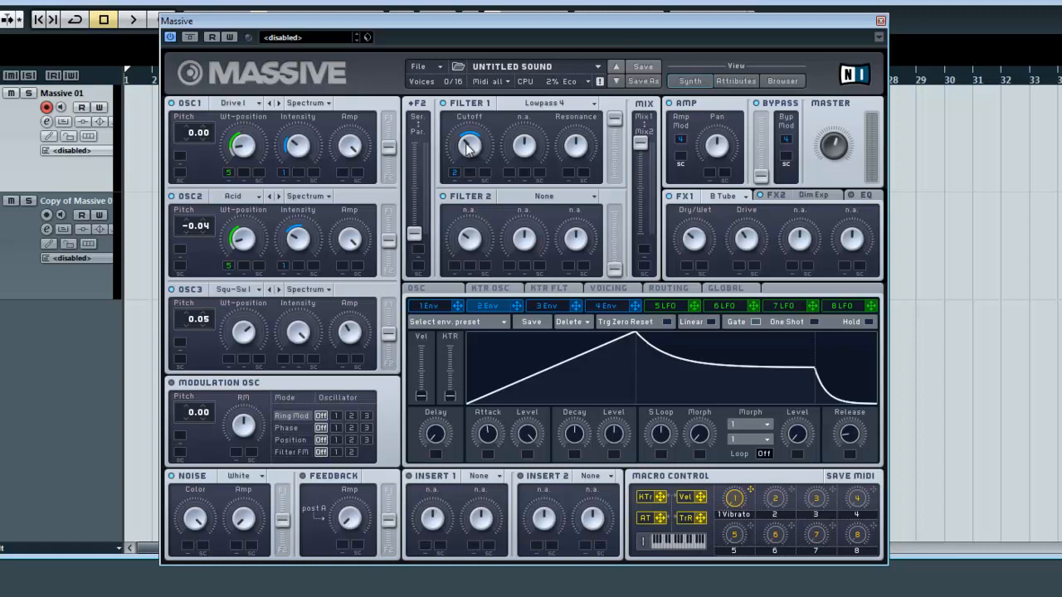
left_click(256, 103)
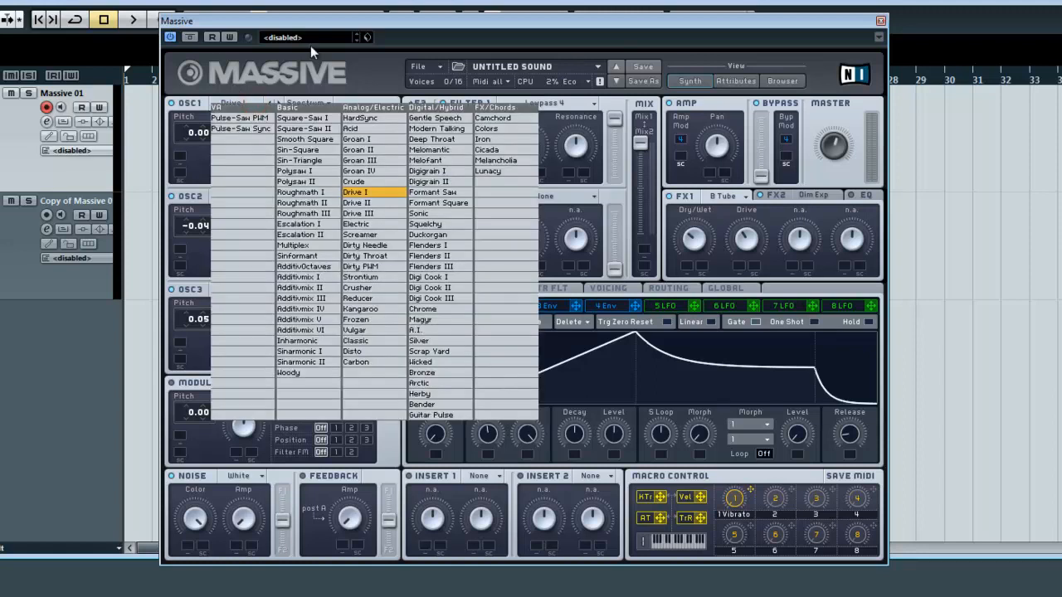
key("Escape")
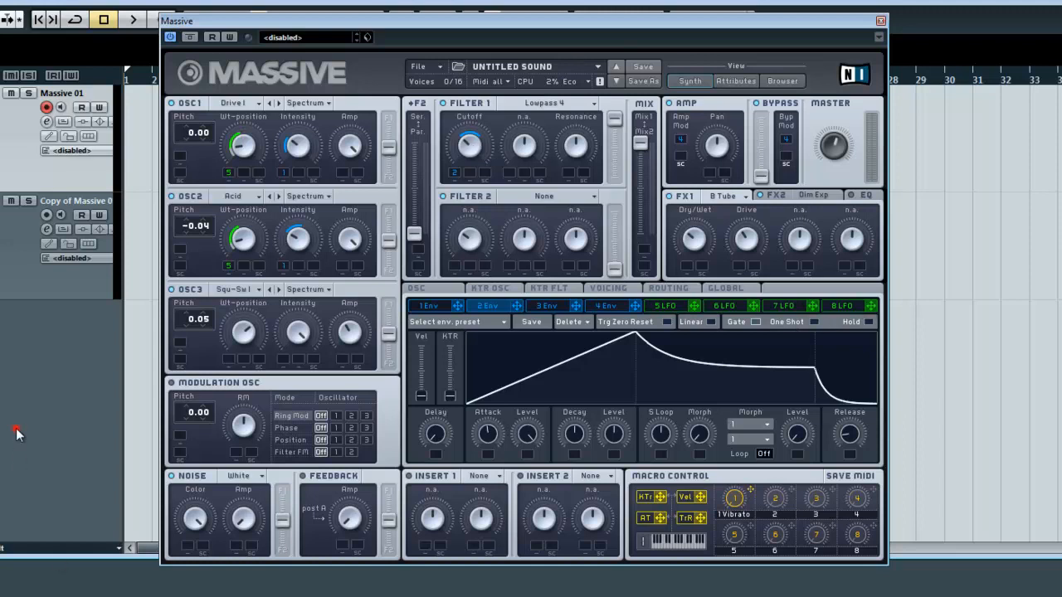
Step: Show the mixer below the Massive window and open the channel settings of the Massive 01 track
right_click(49, 374)
left_click(116, 420)
key("alt+F3")
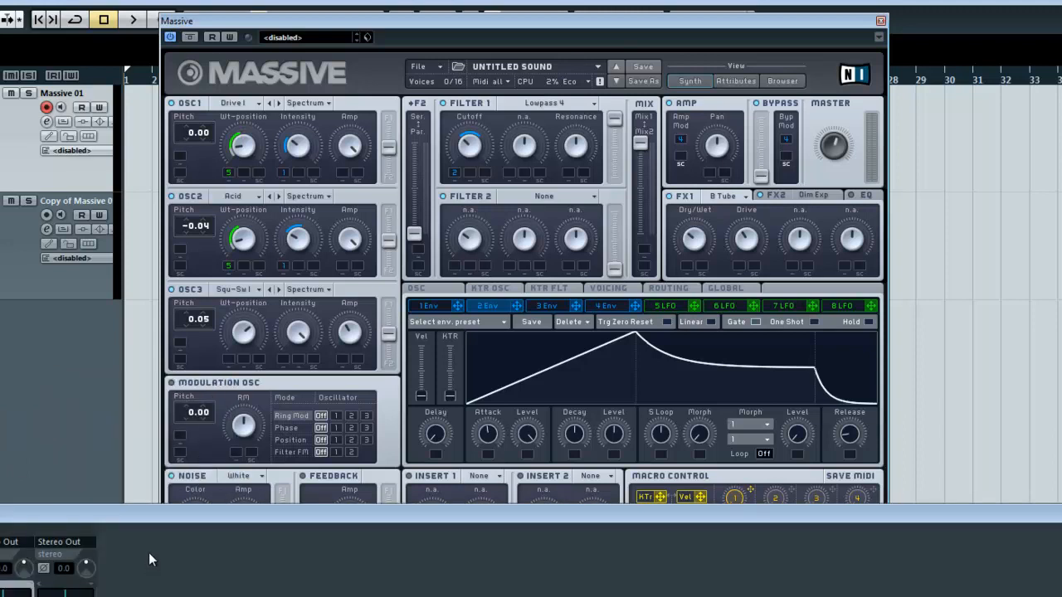
left_click(163, 514)
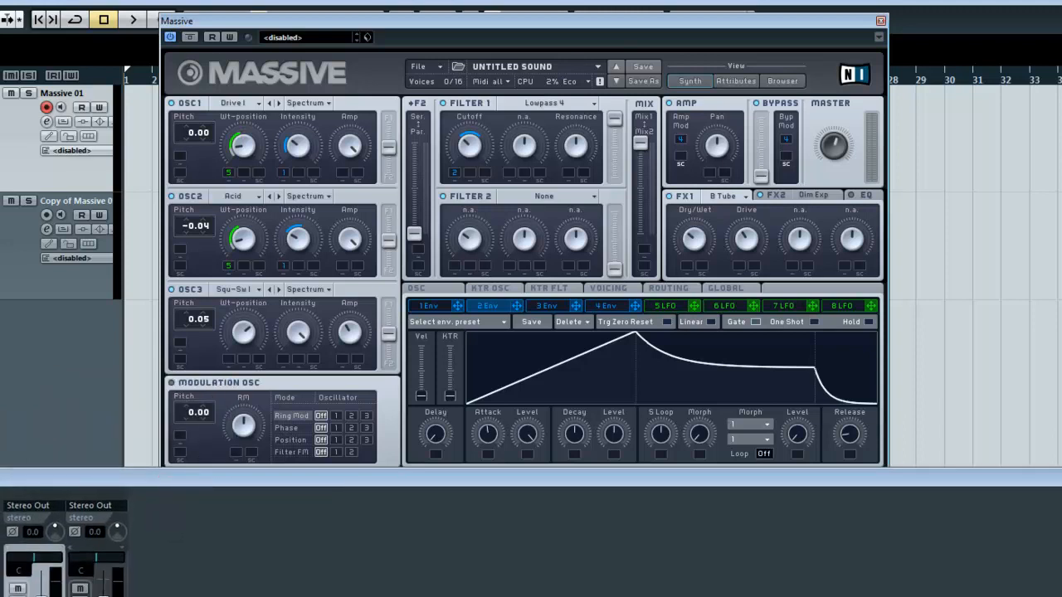
left_click(47, 121)
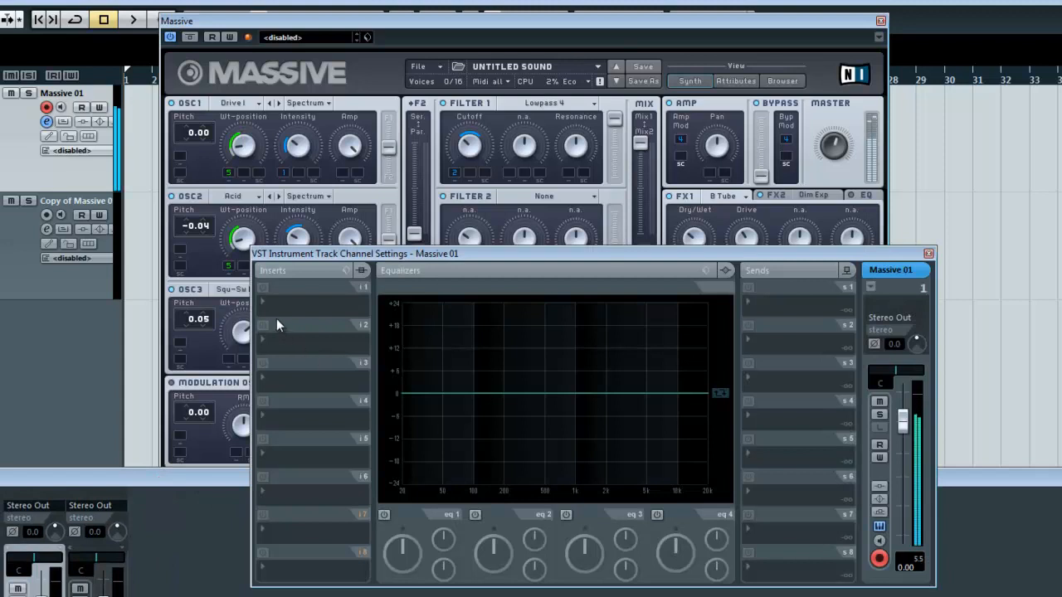
Step: Load the Waves REQ 6 Stereo equalizer into the first insert slot of the Massive 01 channel
left_click(262, 301)
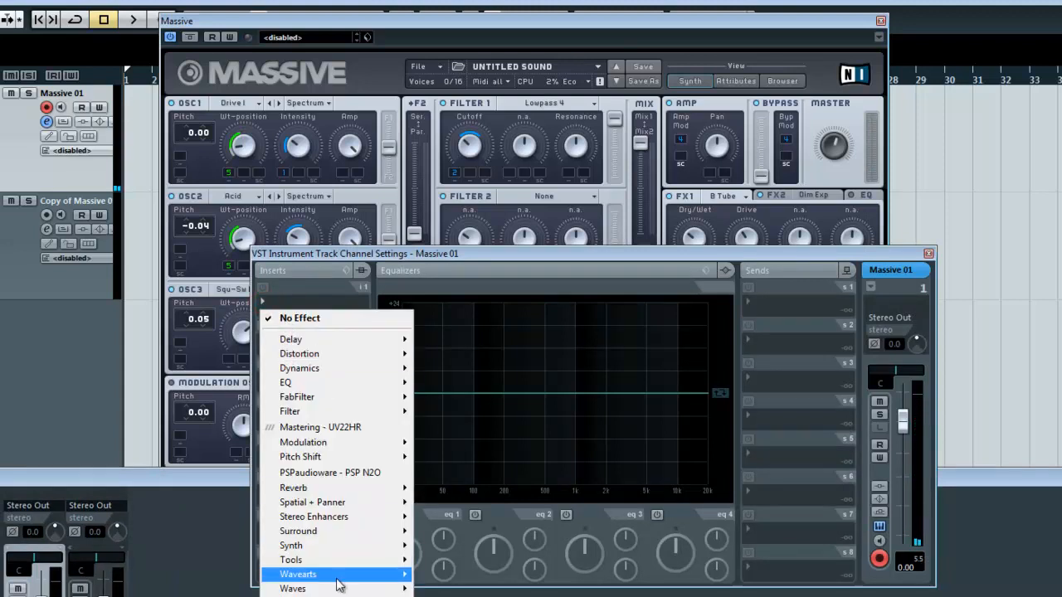
mouse_move(342, 587)
mouse_move(448, 590)
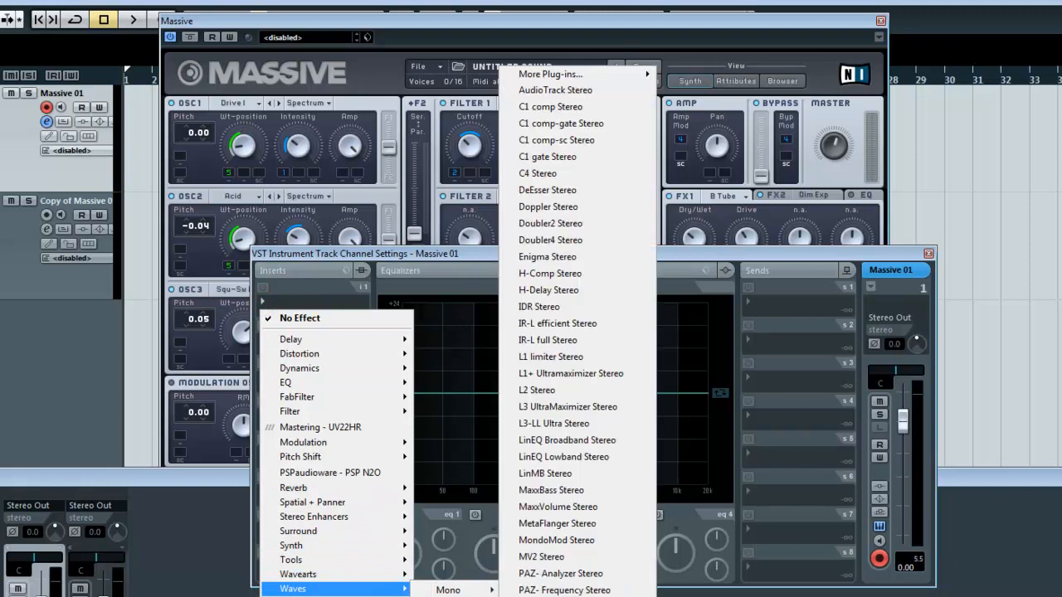
mouse_move(637, 77)
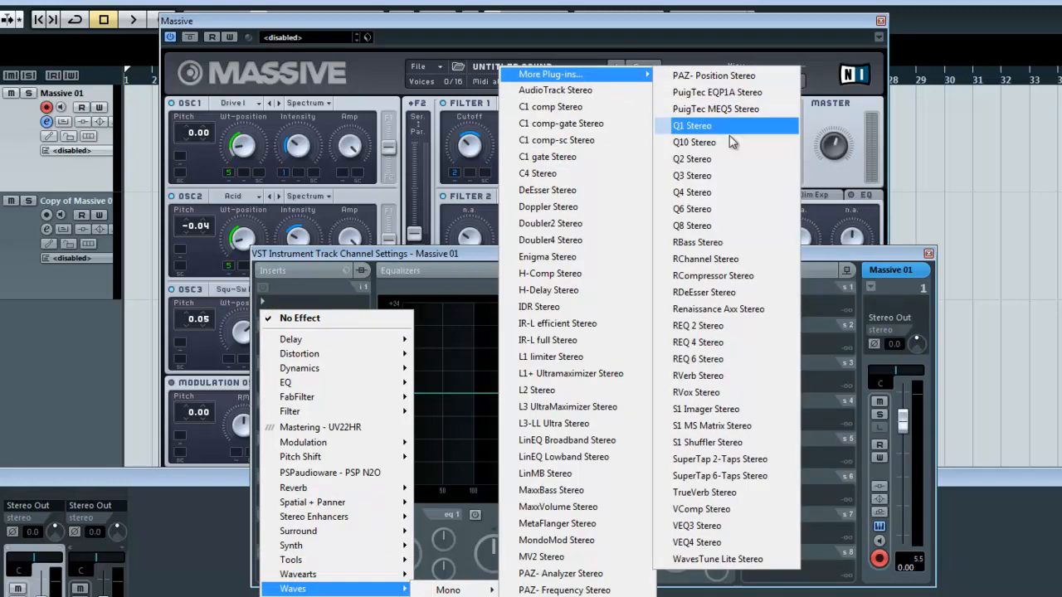
left_click(738, 362)
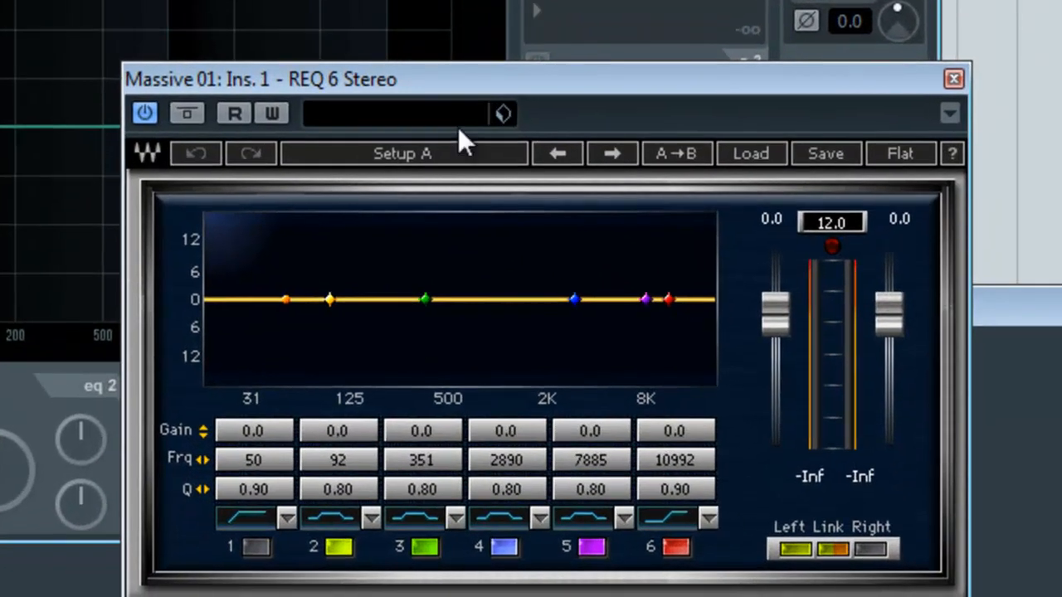
Step: Roll off the low end with band 1 of the REQ 6 at about 98 Hz, with gain at about -2.6
left_click_drag(467, 83, 432, 93)
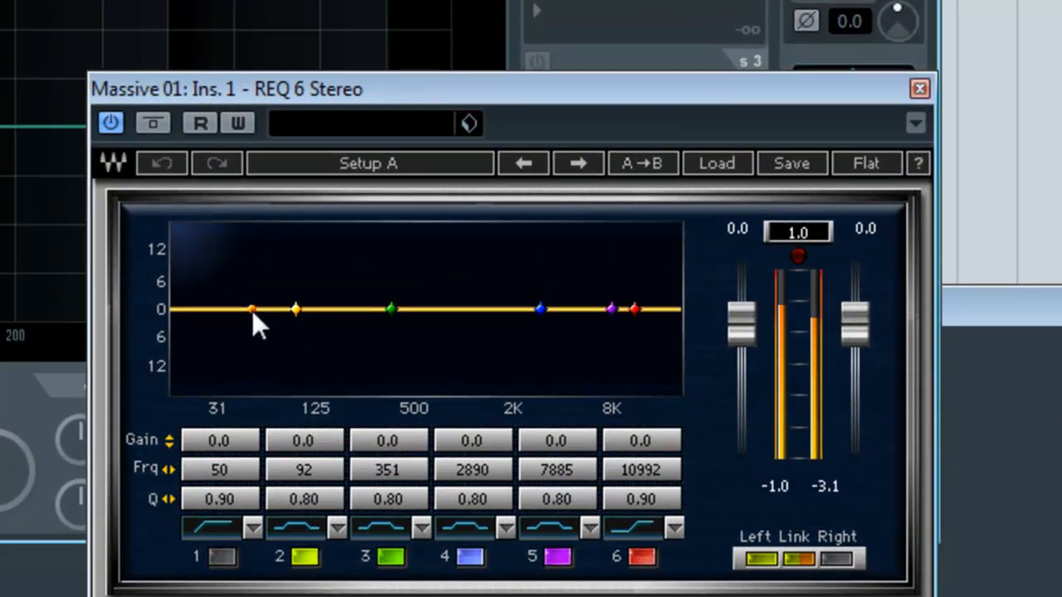
left_click_drag(253, 313, 298, 341)
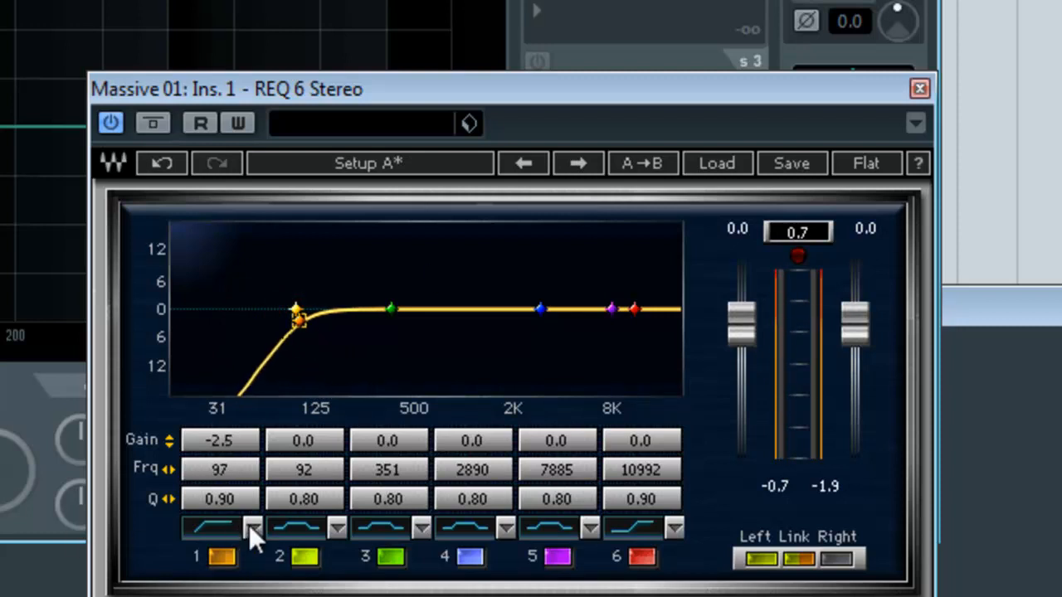
mouse_move(301, 324)
left_mouse_down()
mouse_move(353, 324)
mouse_move(316, 326)
left_mouse_up()
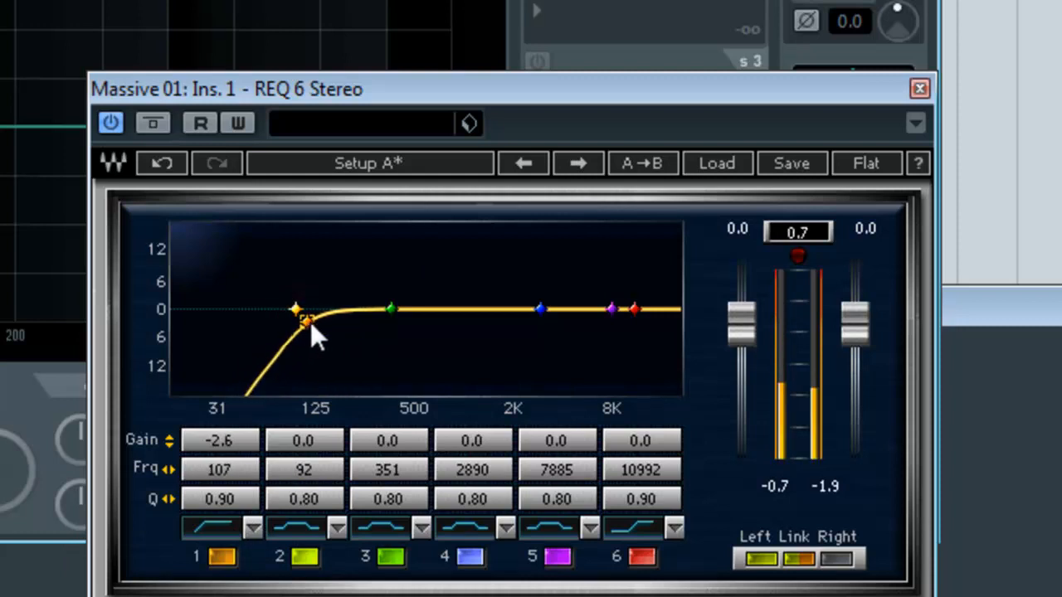
left_click_drag(310, 322, 296, 321)
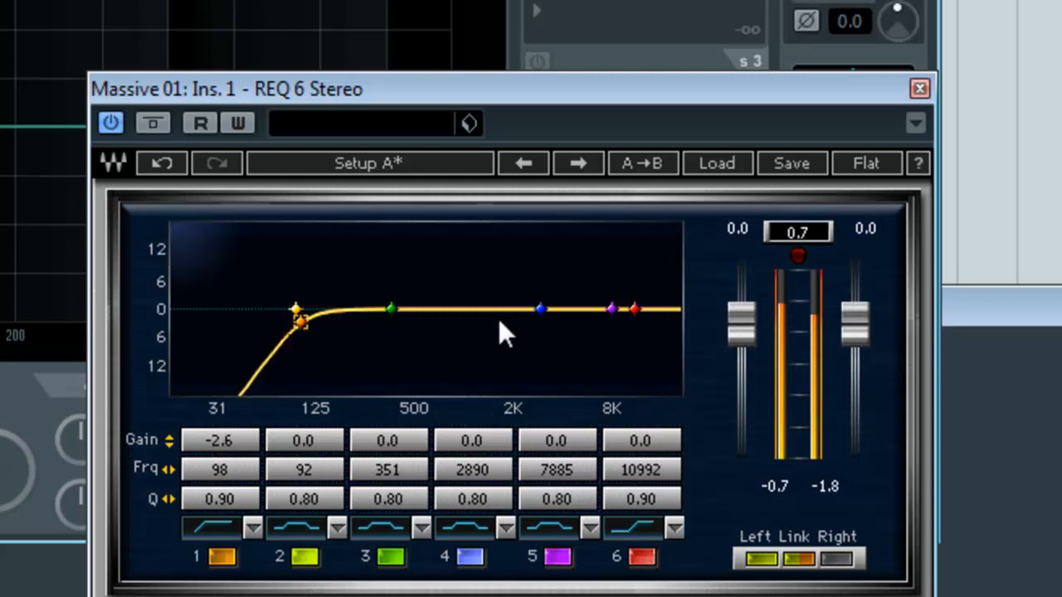
Step: Sweep a boost with EQ band 4, set its Q to 1.80, and cut about 8.1 dB at about 12161 Hz
left_click_drag(540, 307, 676, 0)
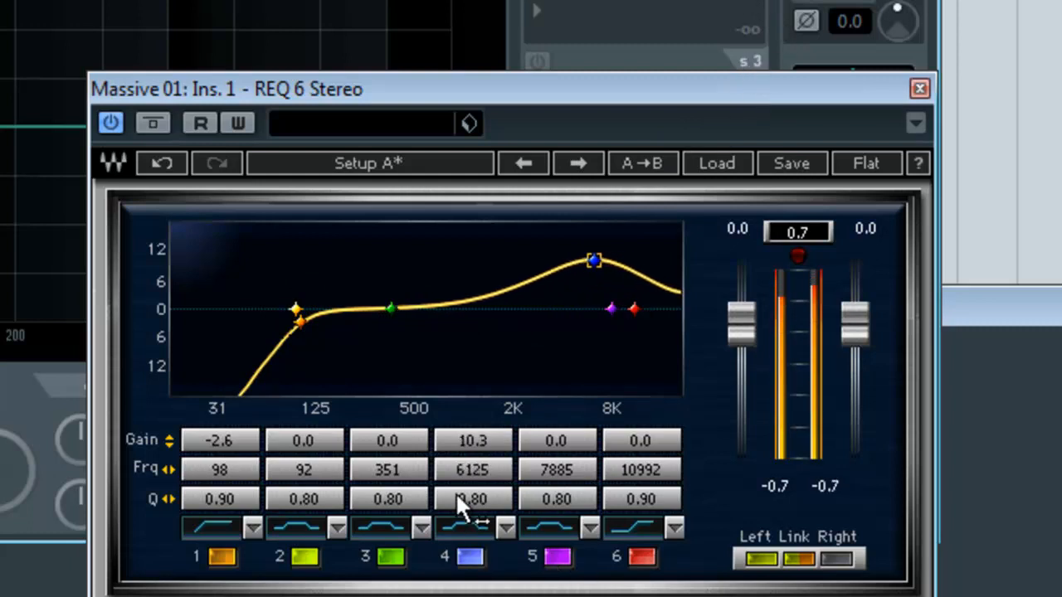
left_click_drag(474, 495, 680, 487)
left_click_drag(589, 247, 638, 348)
Step: Cut the low mids with EQ band 5 by about 8.7 dB at about 233 Hz, and close the equalizer window
left_click_drag(612, 309, 400, 596)
left_click_drag(384, 363, 371, 335)
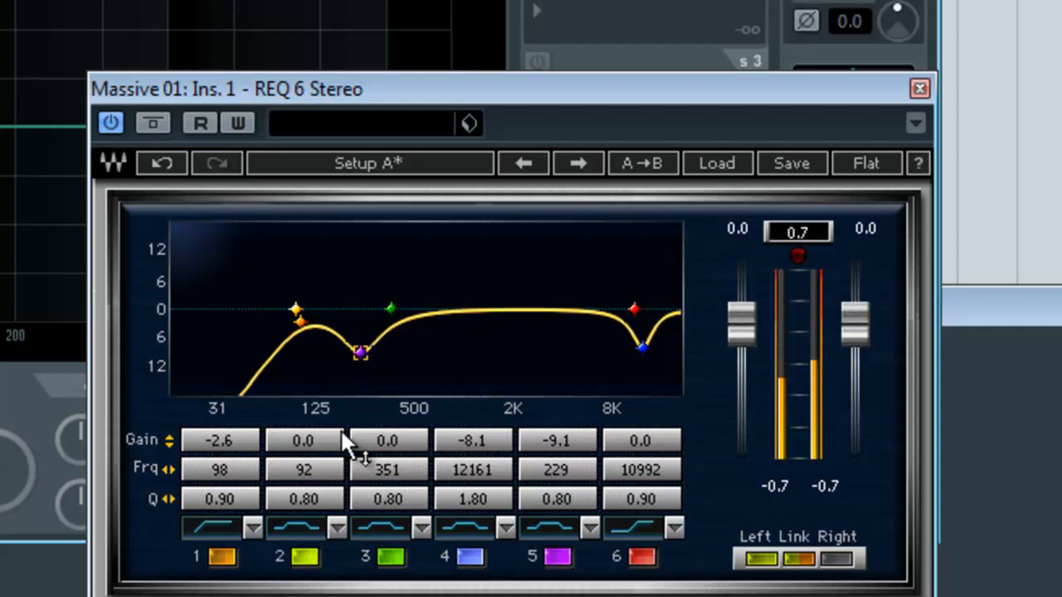
left_click_drag(358, 353, 360, 352)
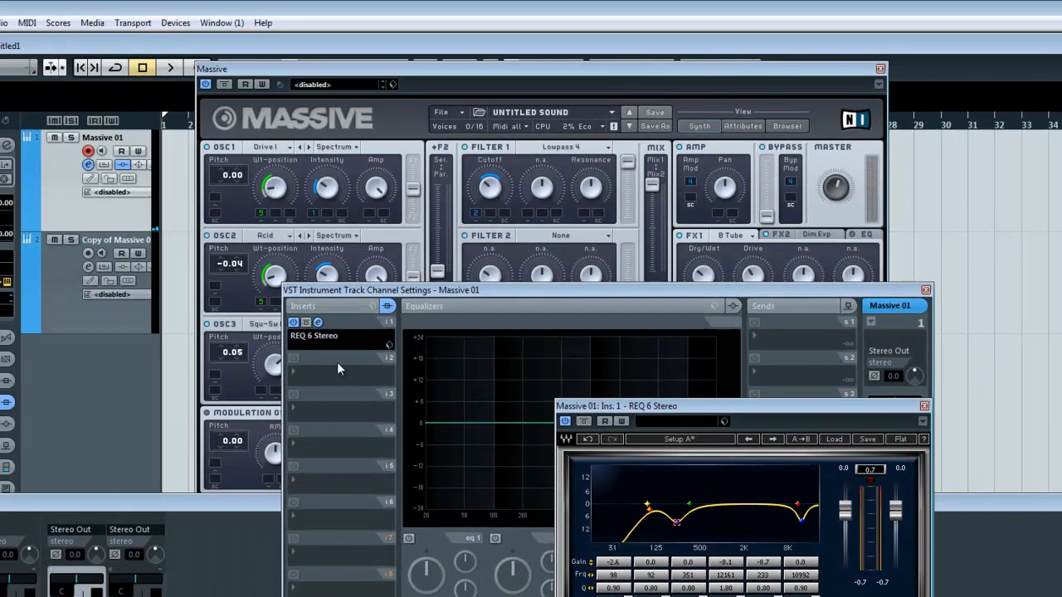
left_click(925, 406)
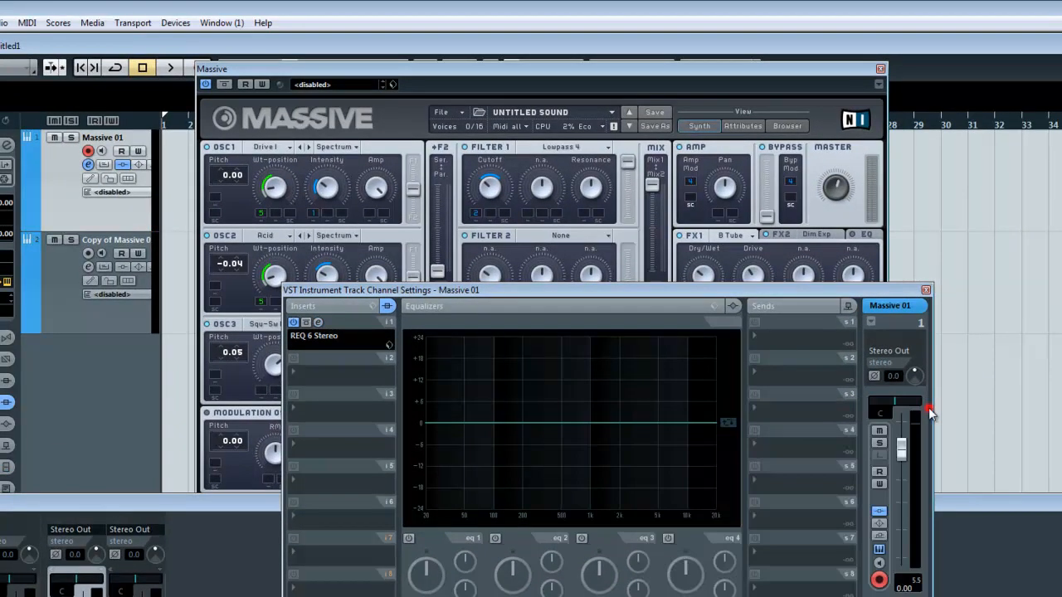
Step: Load the QuadraFuzz distortion into the second insert slot and lower its low-mid band to about -11 dB in the filter graph
left_click(293, 373)
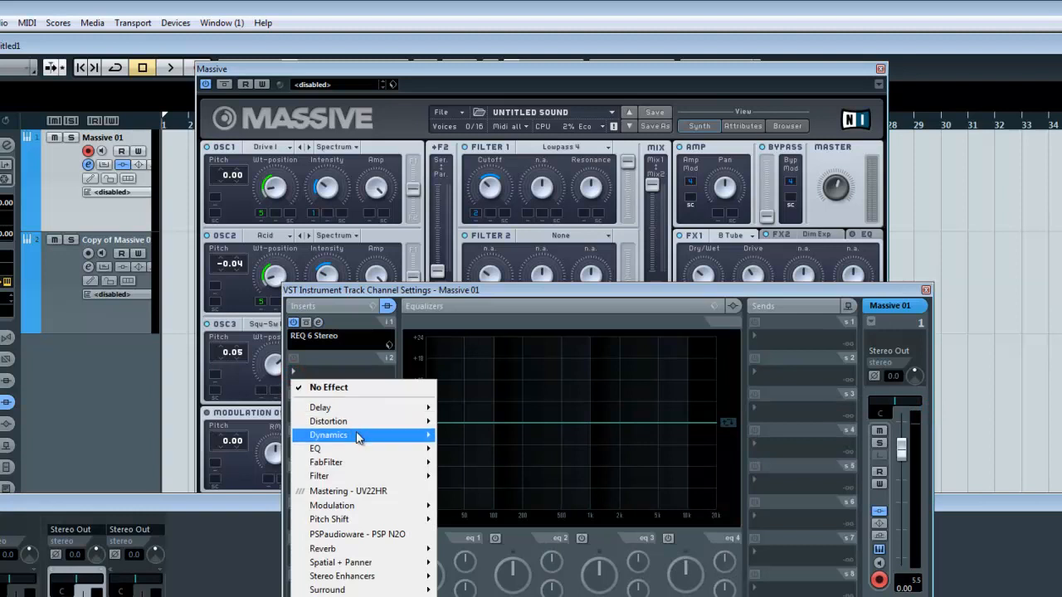
mouse_move(401, 423)
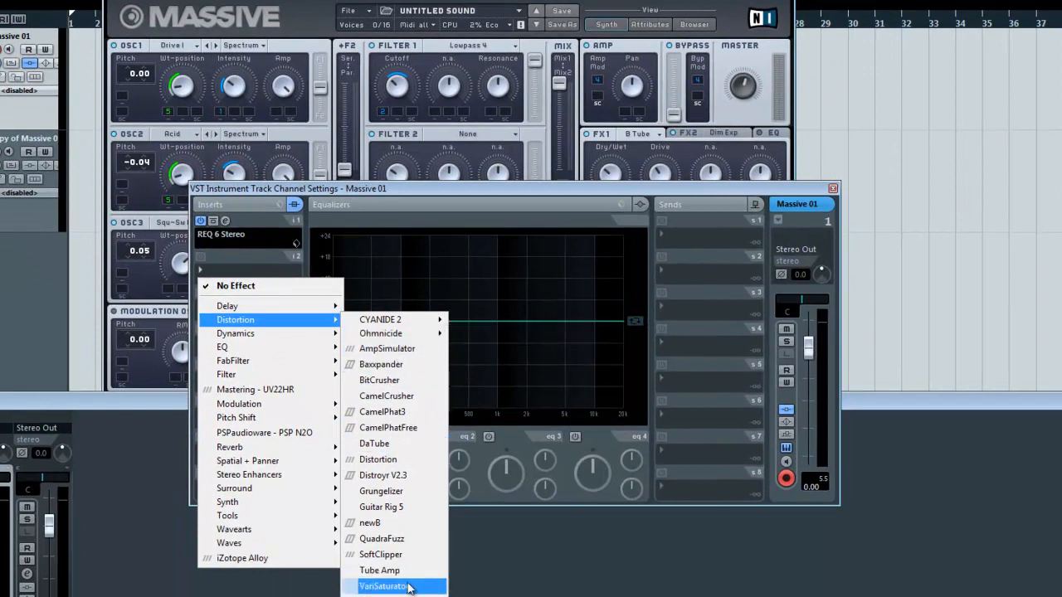
left_click(394, 539)
left_click_drag(710, 271, 710, 295)
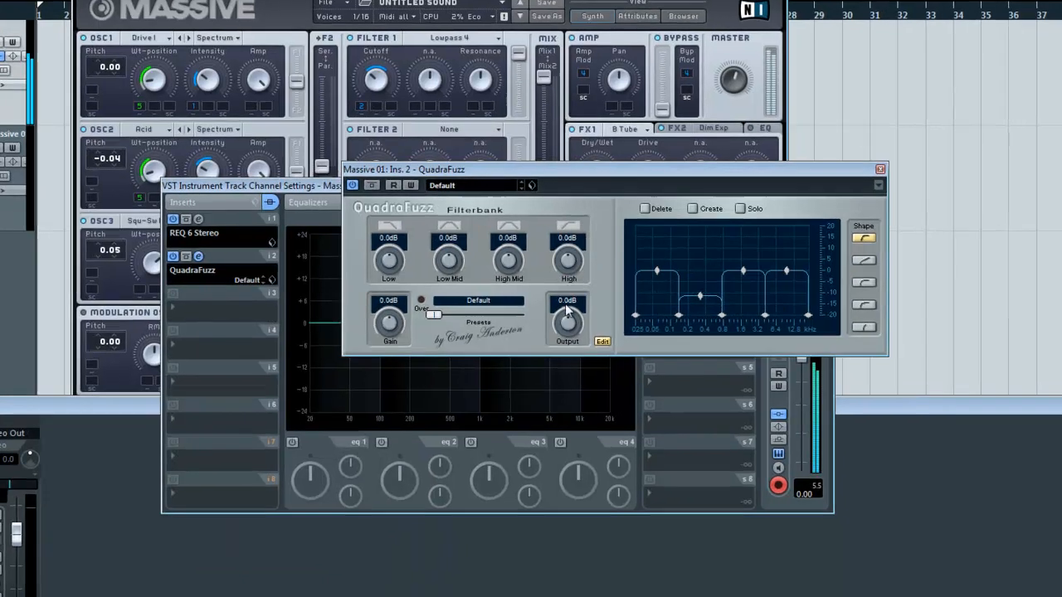
Step: Try QuadraFuzz's AnalogDrums preset, return to Default, select the third distortion shape, and close the plug-in window
left_click_drag(434, 314, 445, 316)
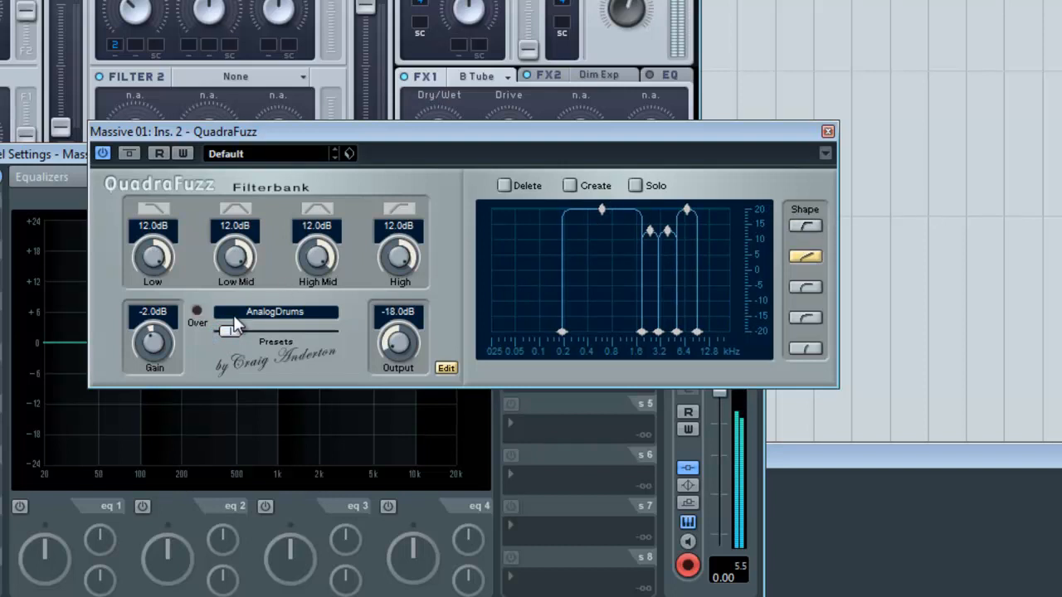
left_click_drag(230, 331, 214, 332)
left_click(806, 256)
left_click(806, 287)
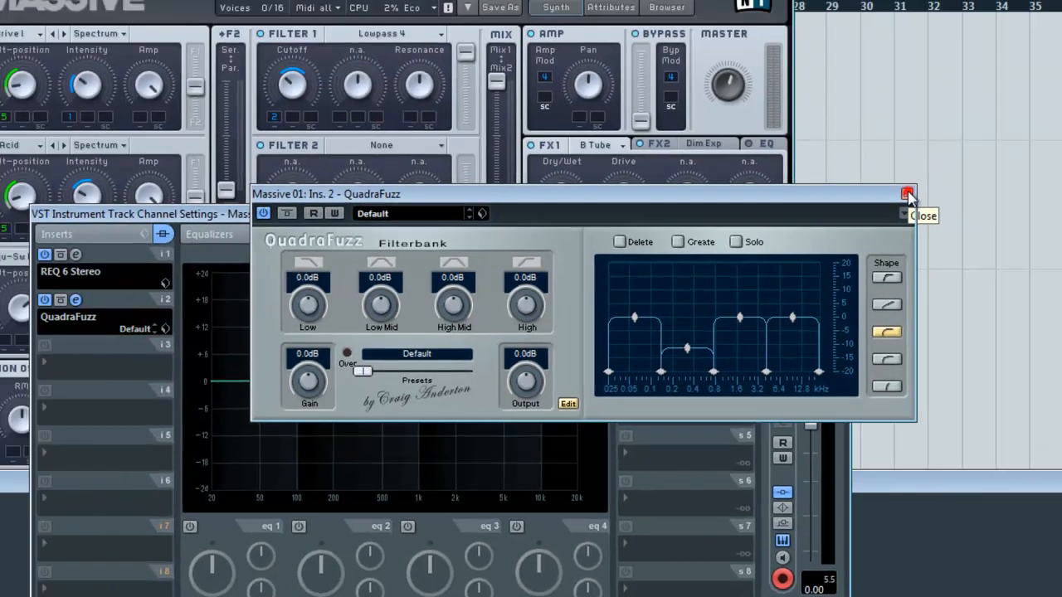
left_click(828, 133)
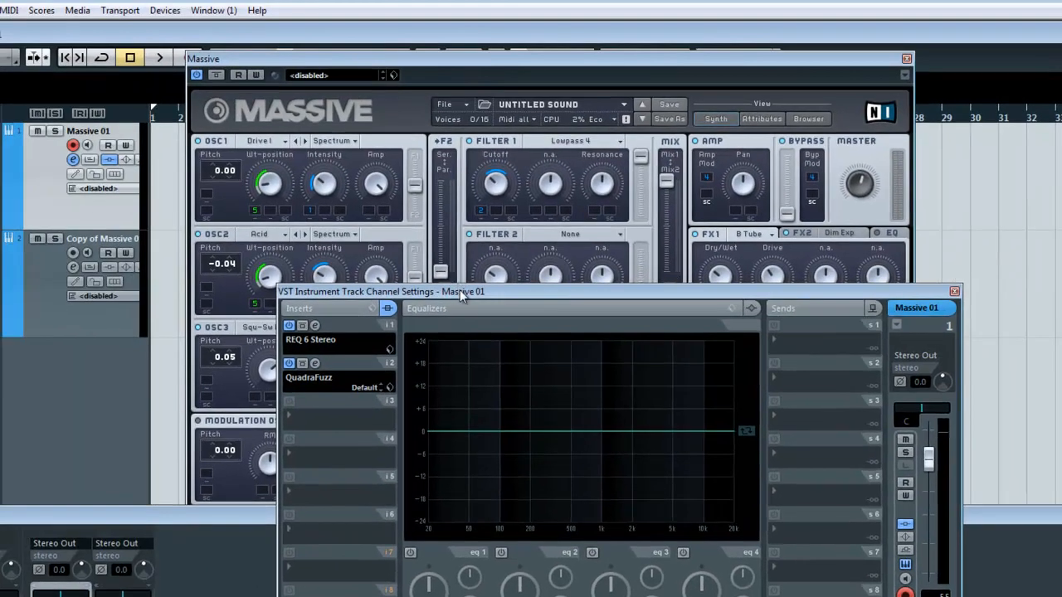
Step: Move the channel settings window clear of Massive and view the synth's file and save commands
left_click_drag(462, 296, 458, 332)
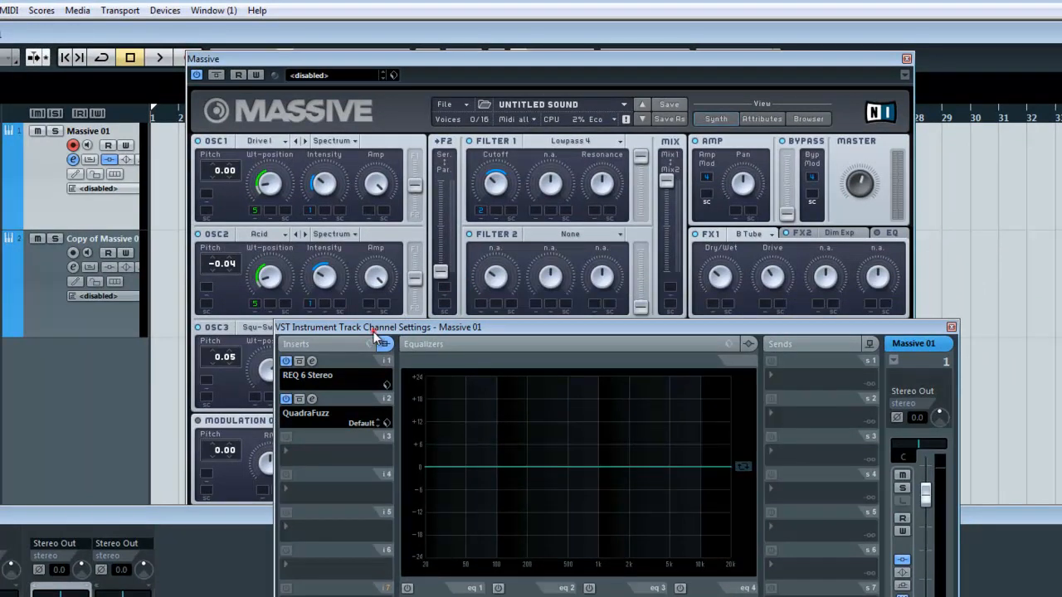
left_click_drag(373, 330, 370, 420)
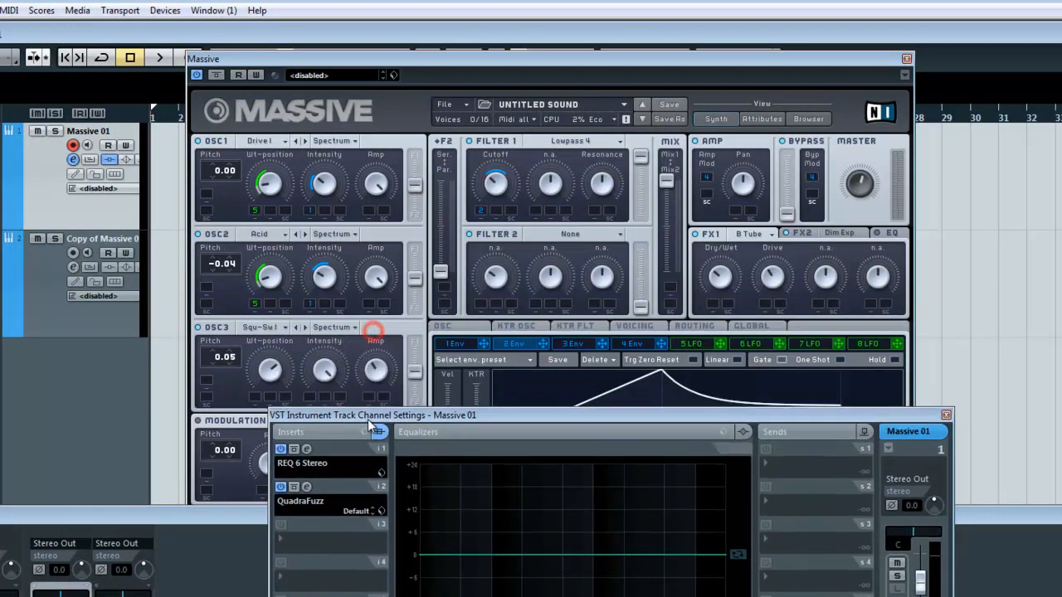
left_click(466, 105)
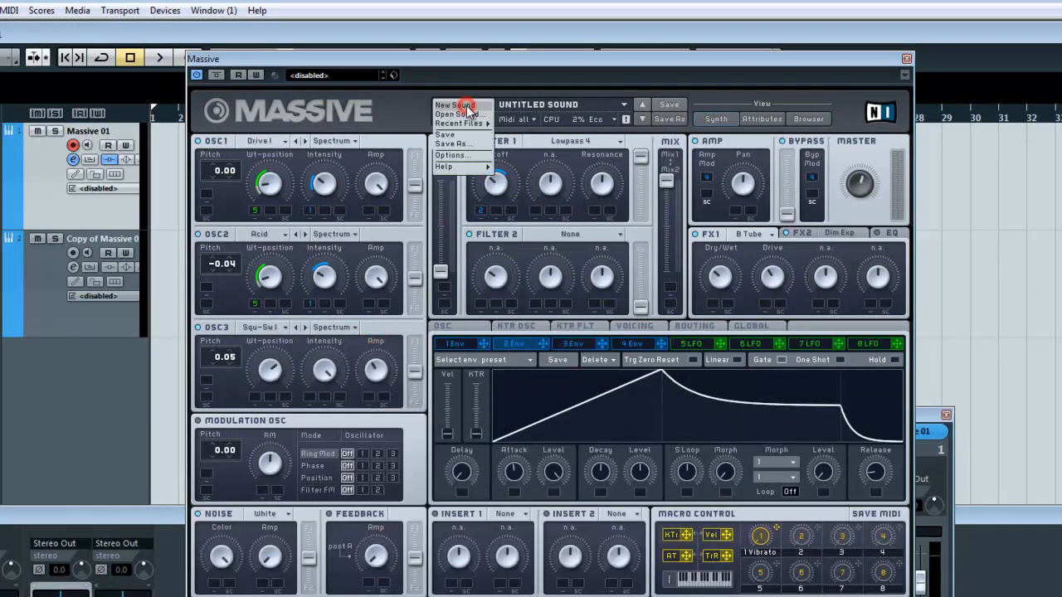
left_click(430, 78)
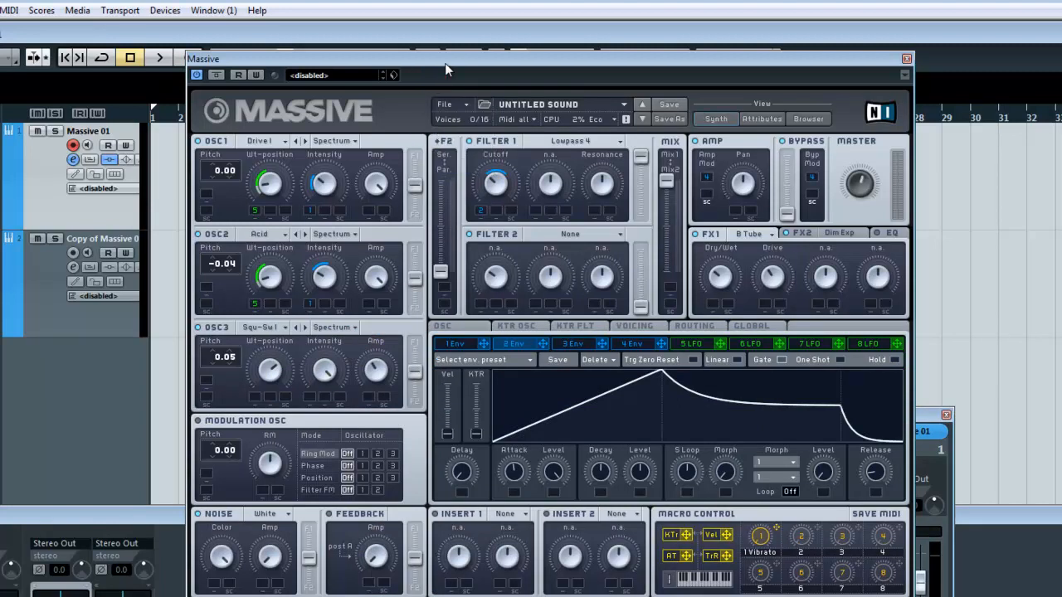